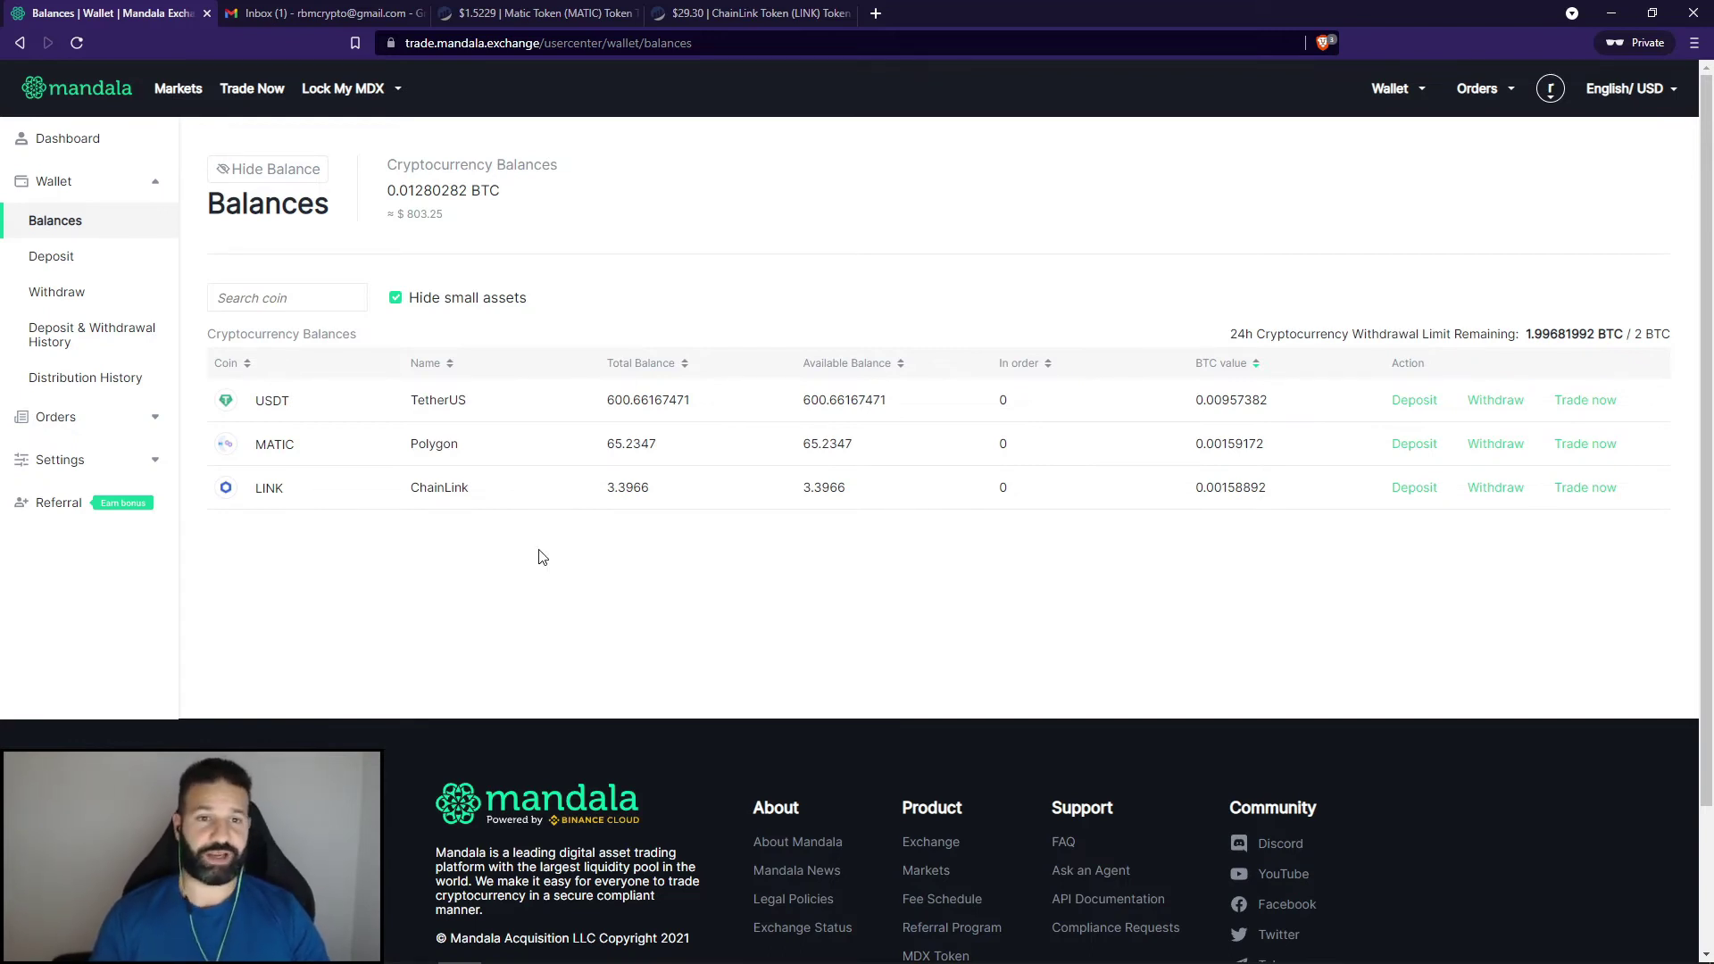
Check the LINK and MATIC Etherscan pages, then copy the ChainLink Token contract address
left_click(795, 14)
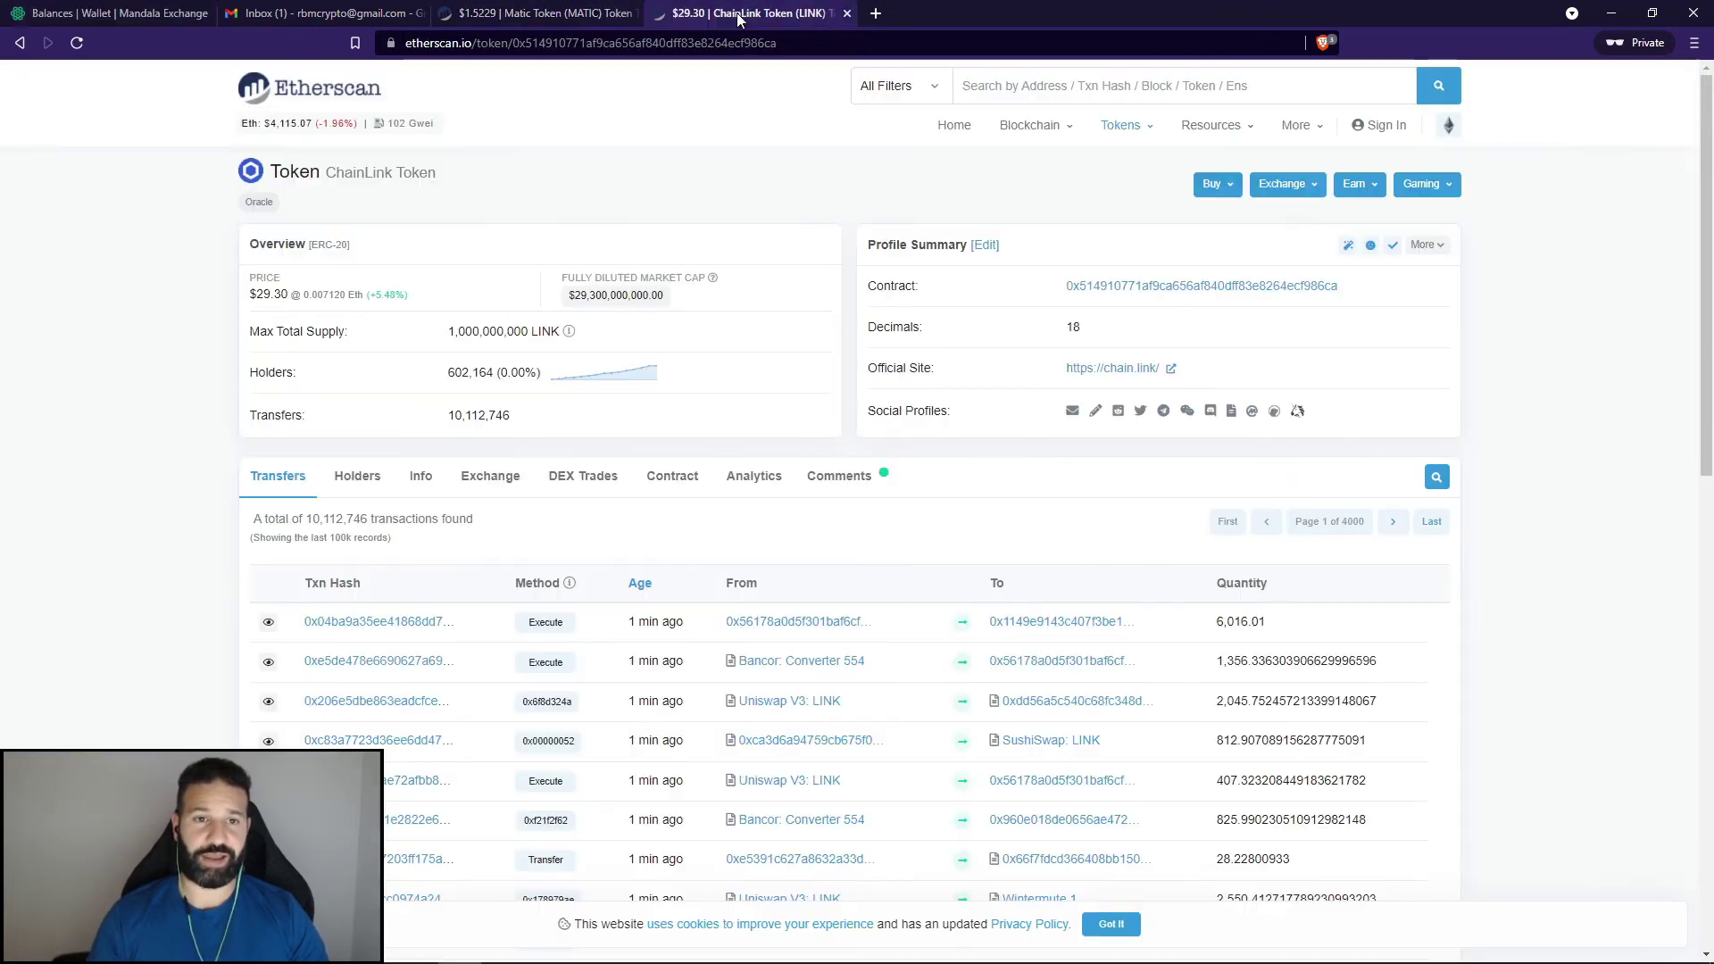
left_click(527, 13)
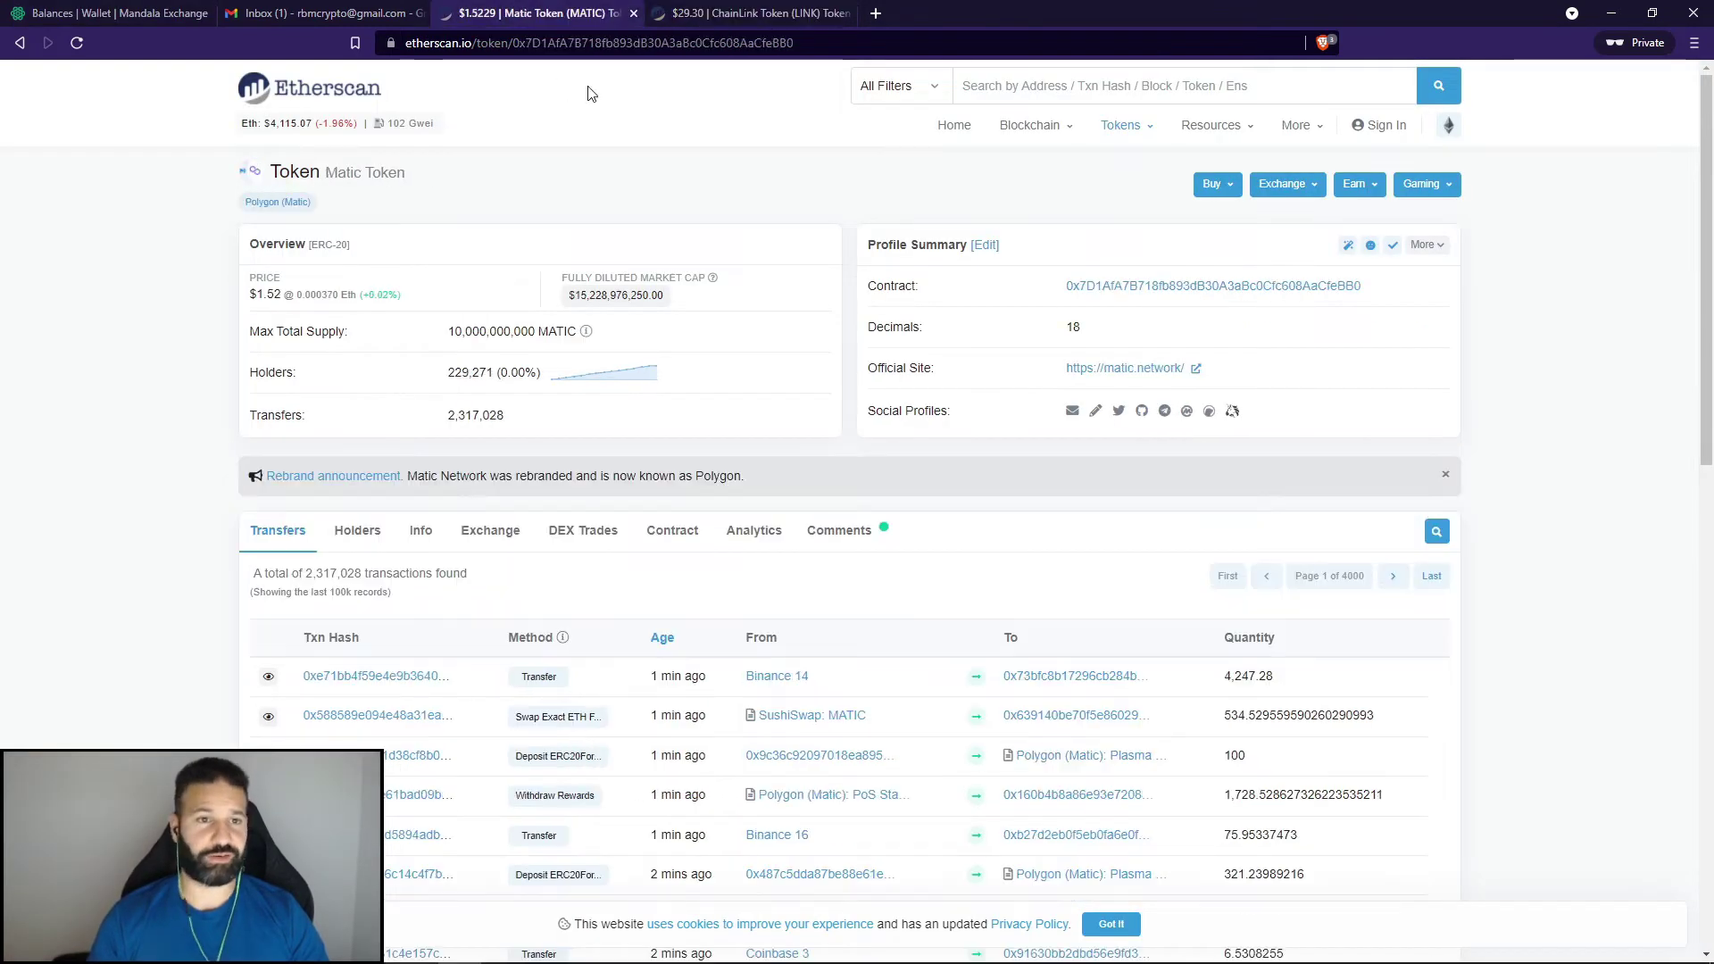
left_click(754, 16)
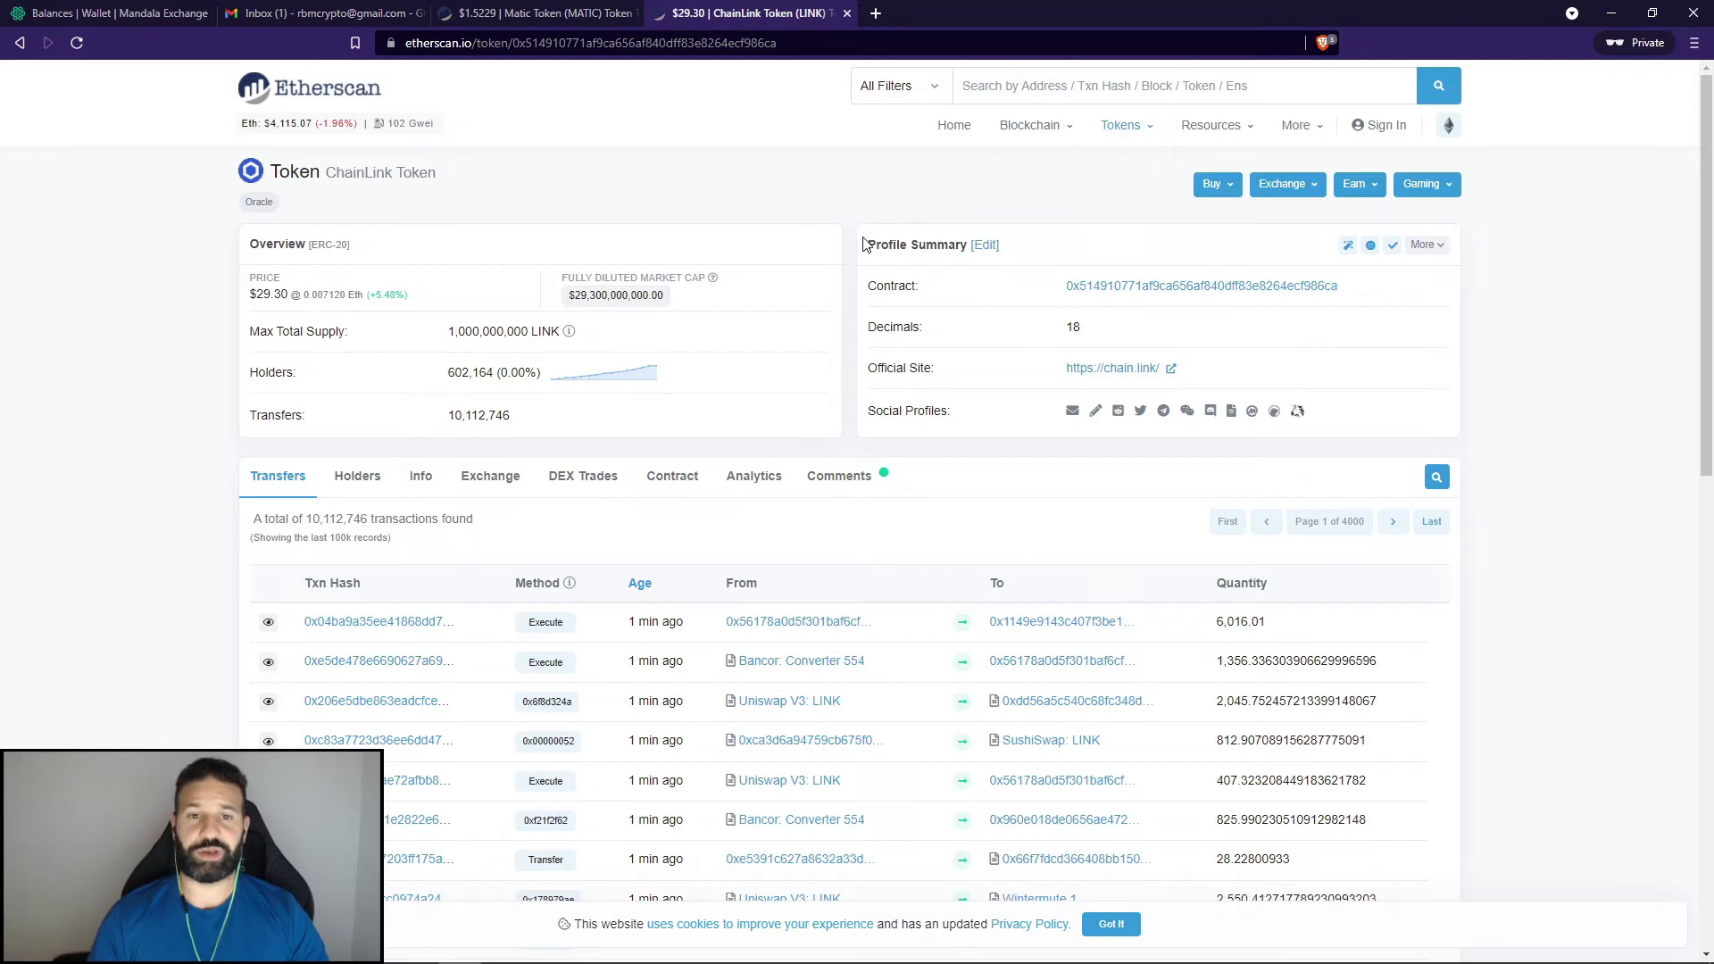
left_click(1350, 286)
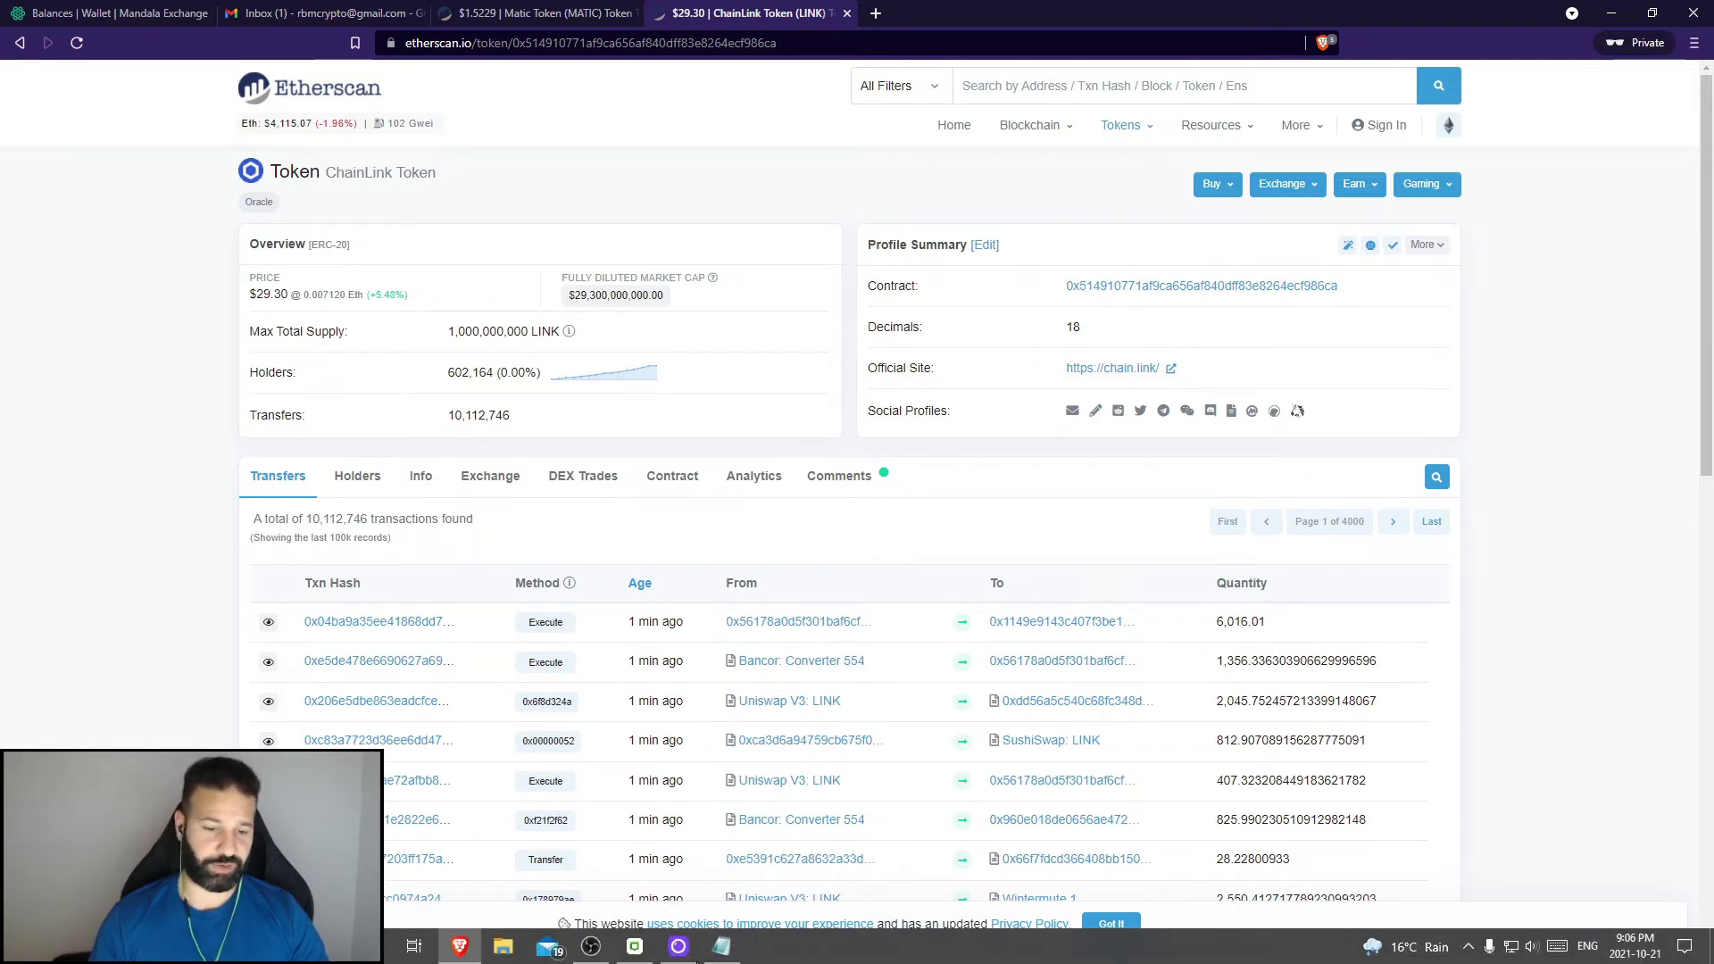
left_click(665, 946)
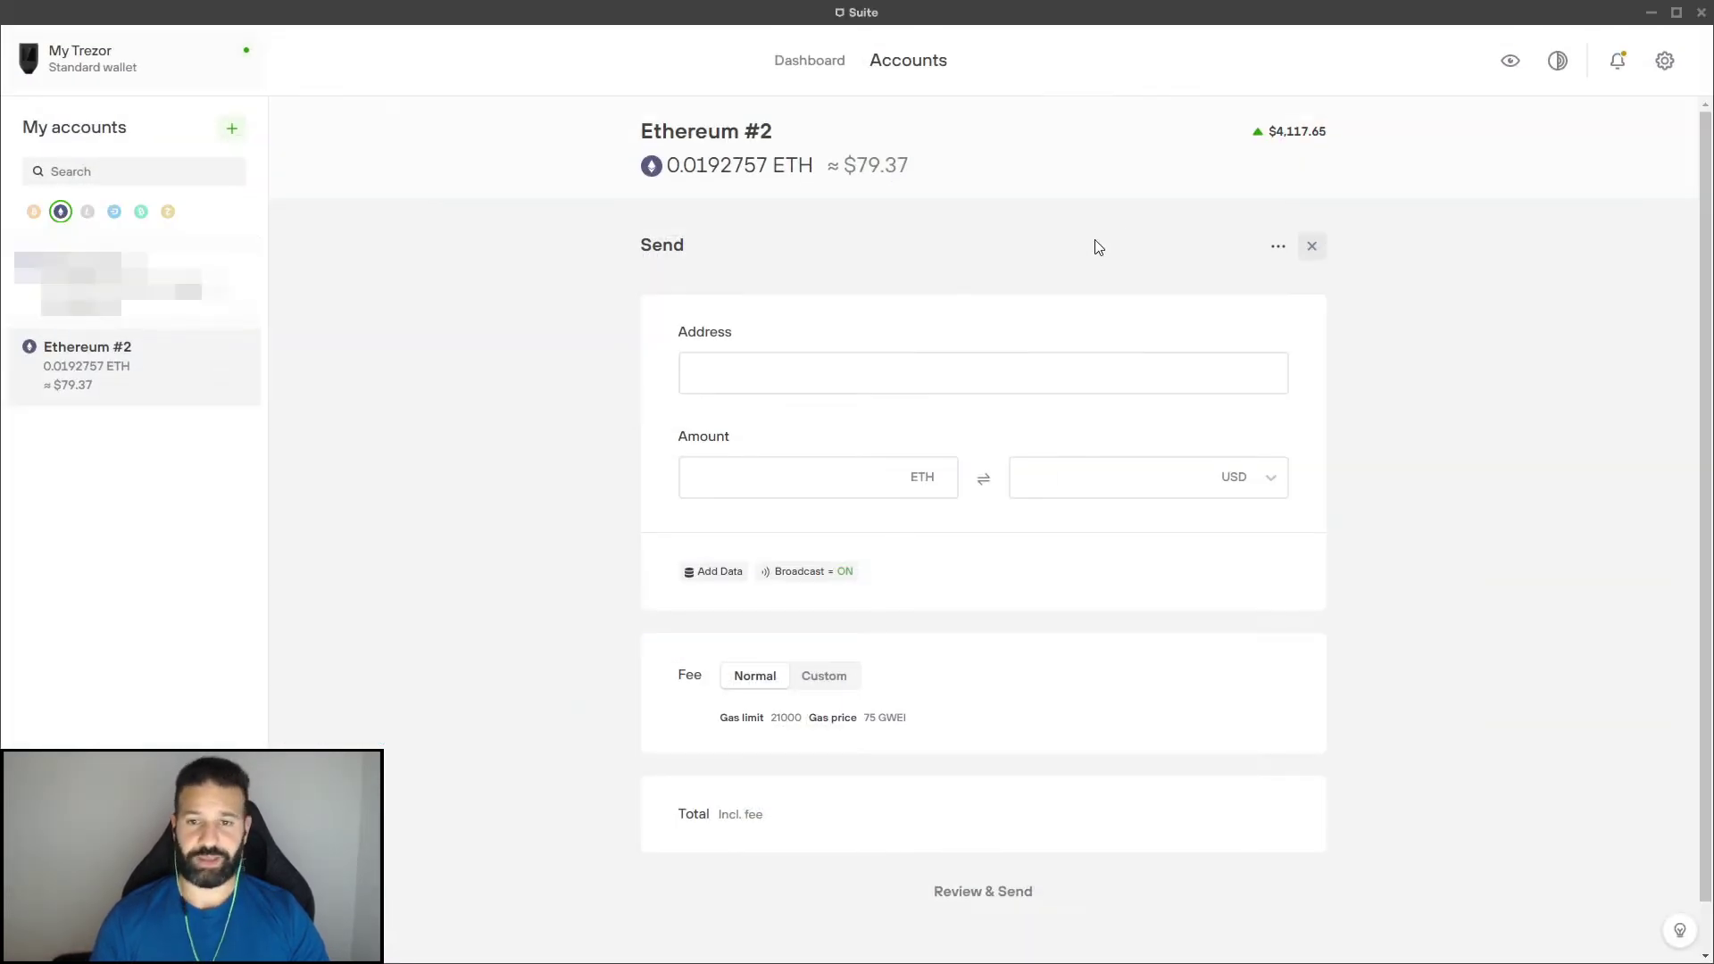
Add LINK to Ethereum #2 via its pasted contract address, then copy the Matic contract on Etherscan
left_click(1311, 245)
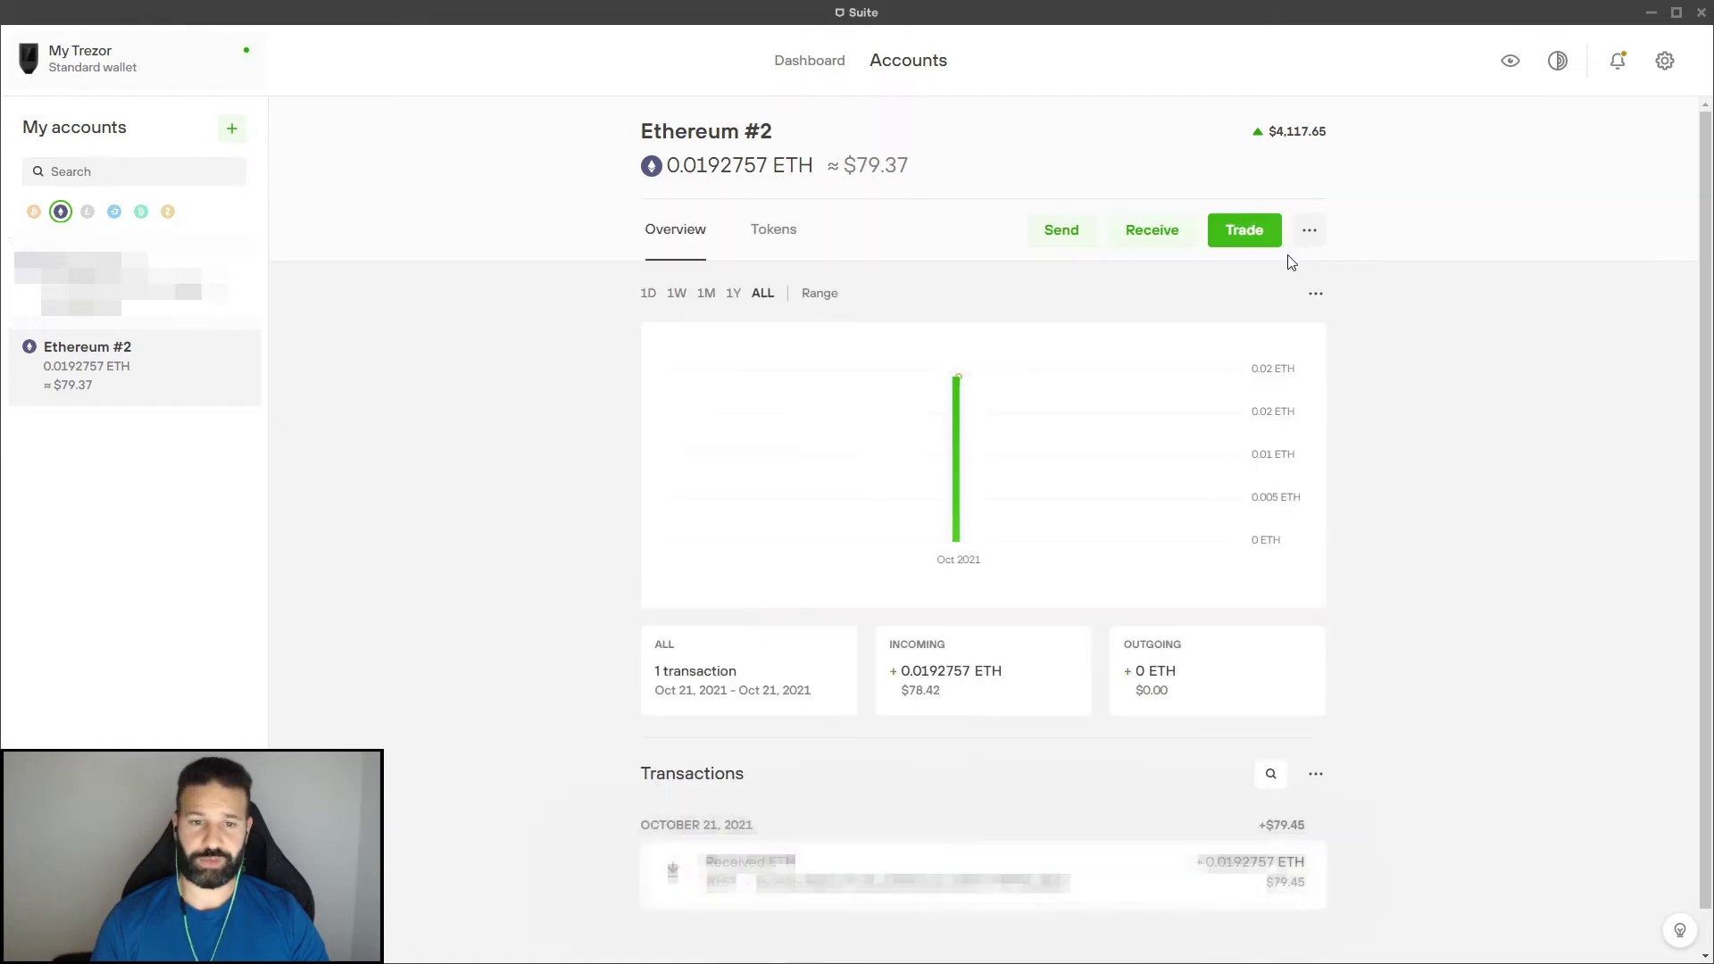
left_click(769, 231)
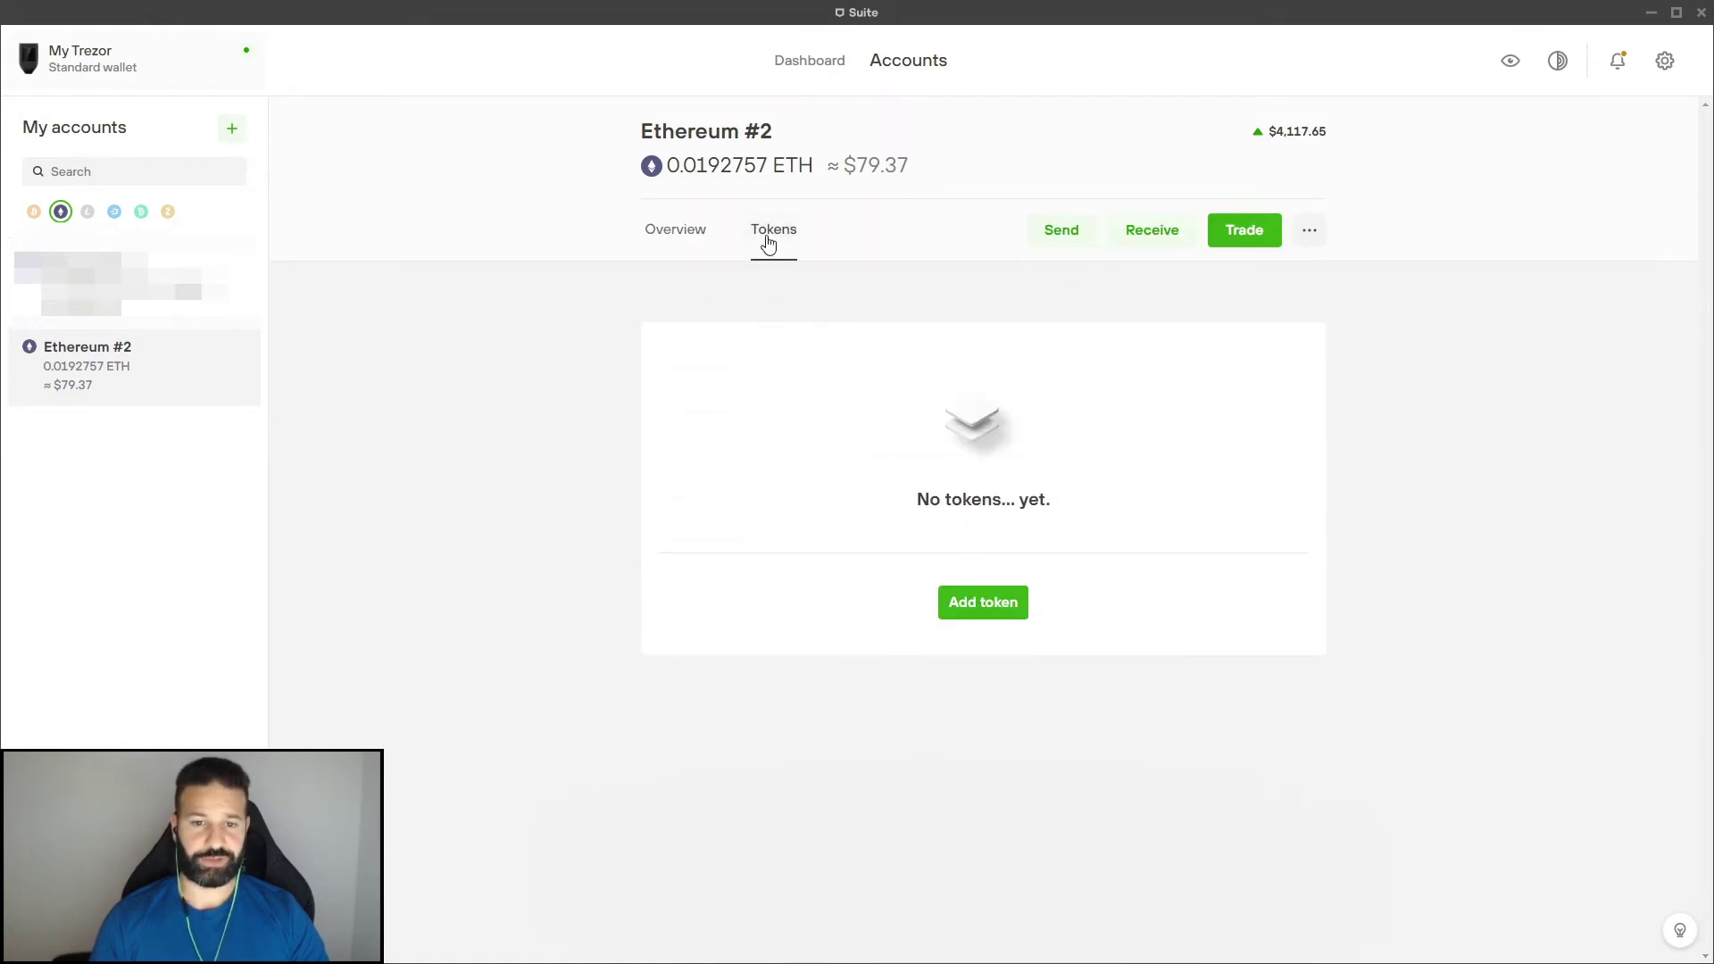
left_click(989, 607)
right_click(689, 506)
left_click(741, 616)
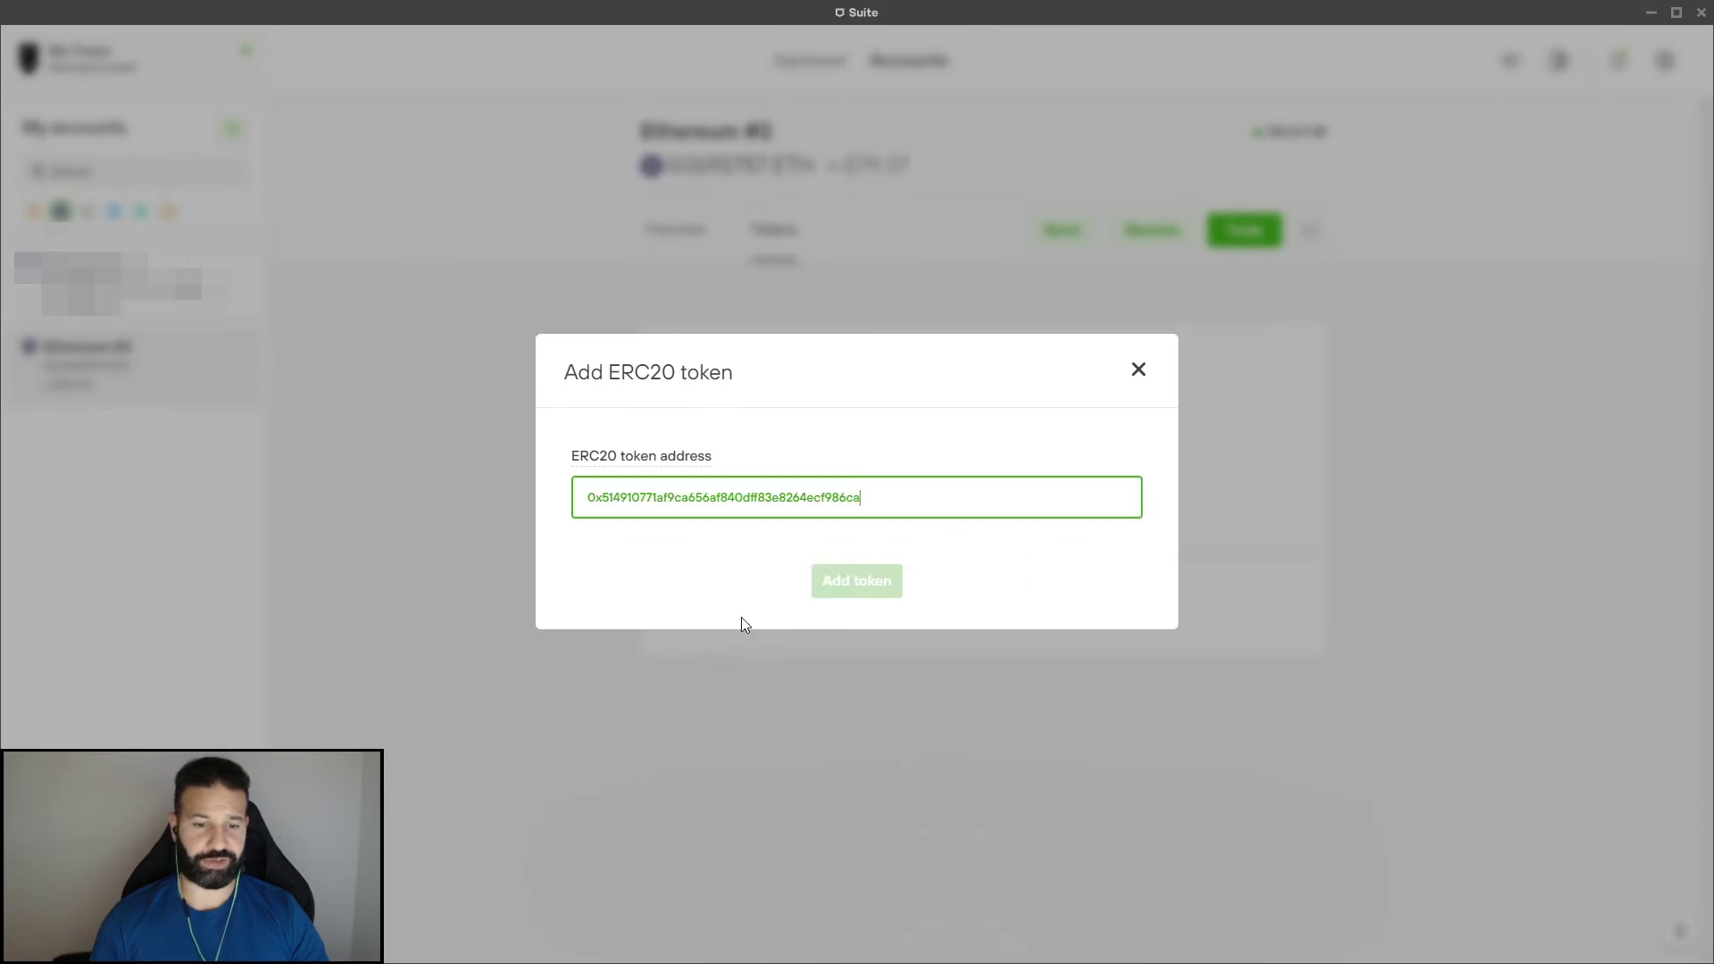
left_click(878, 584)
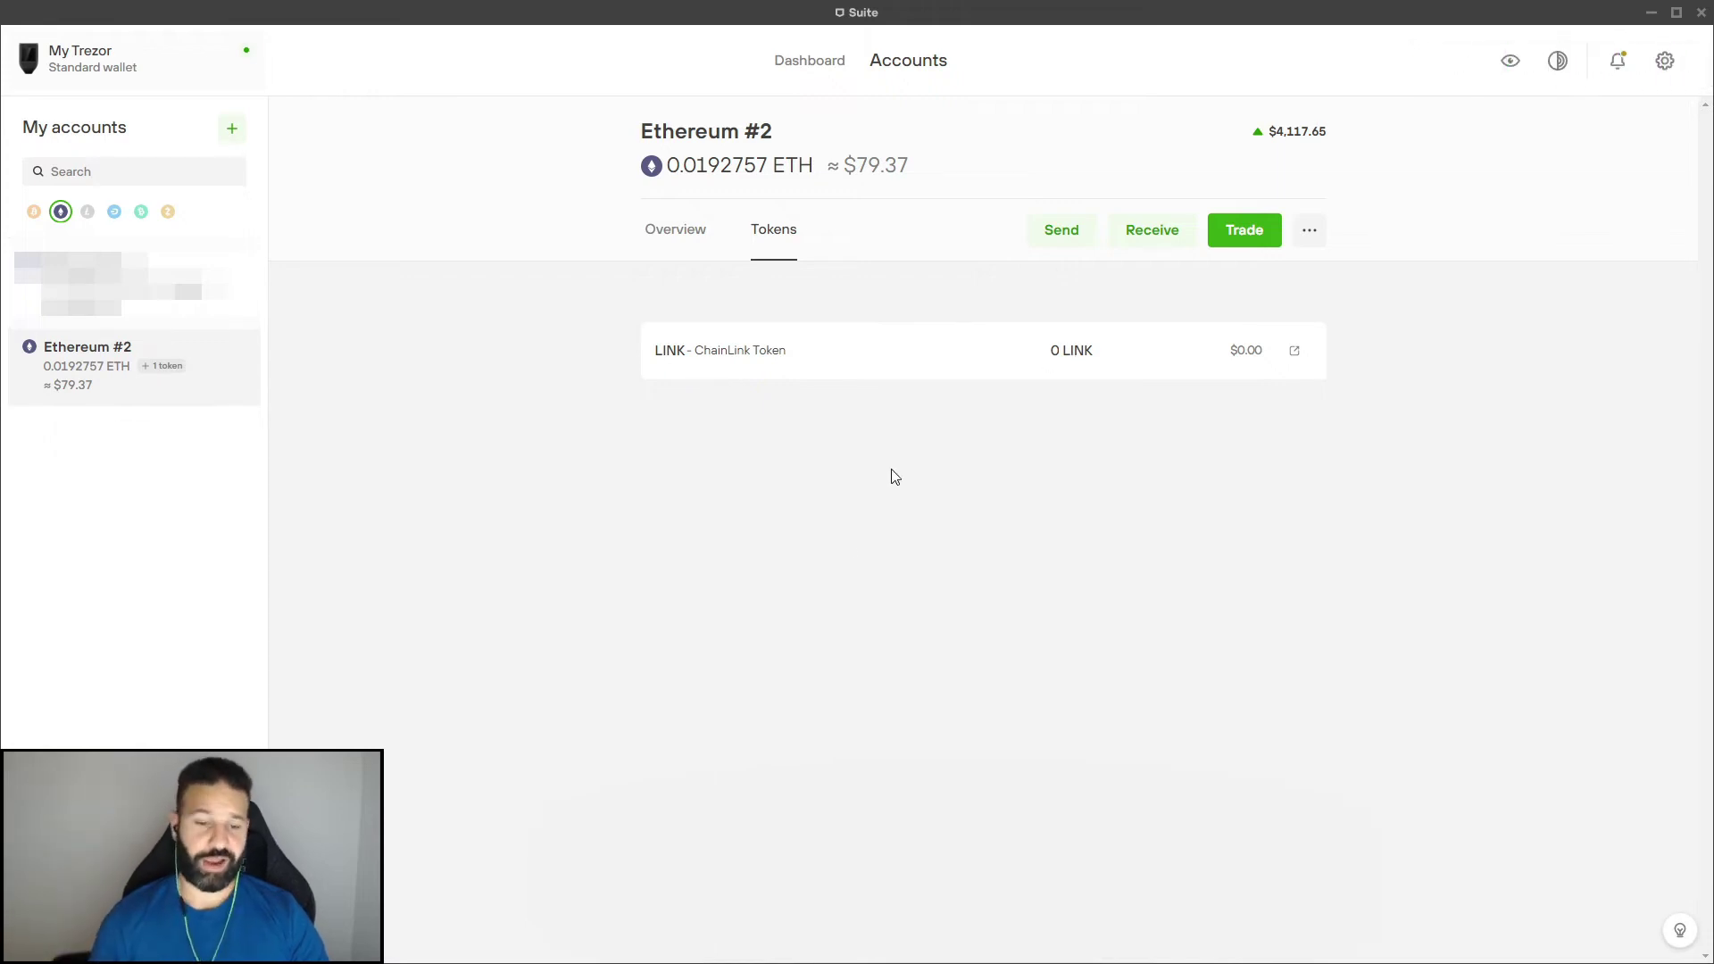
key("alt+Tab")
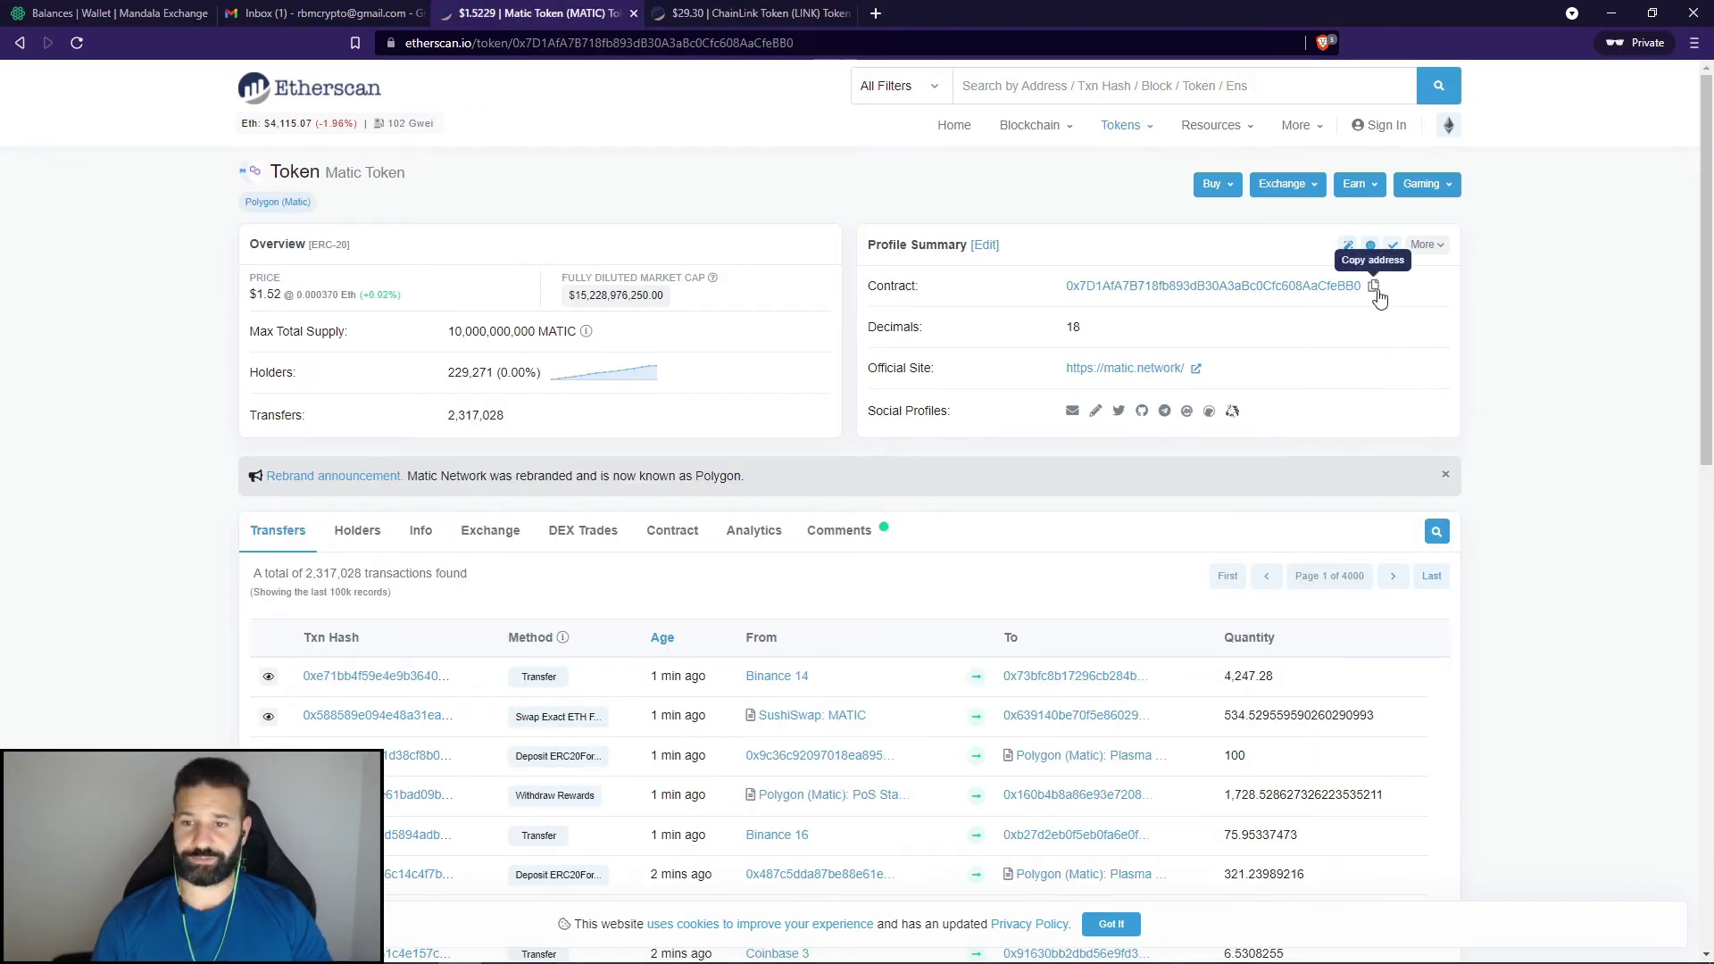
left_click(1375, 287)
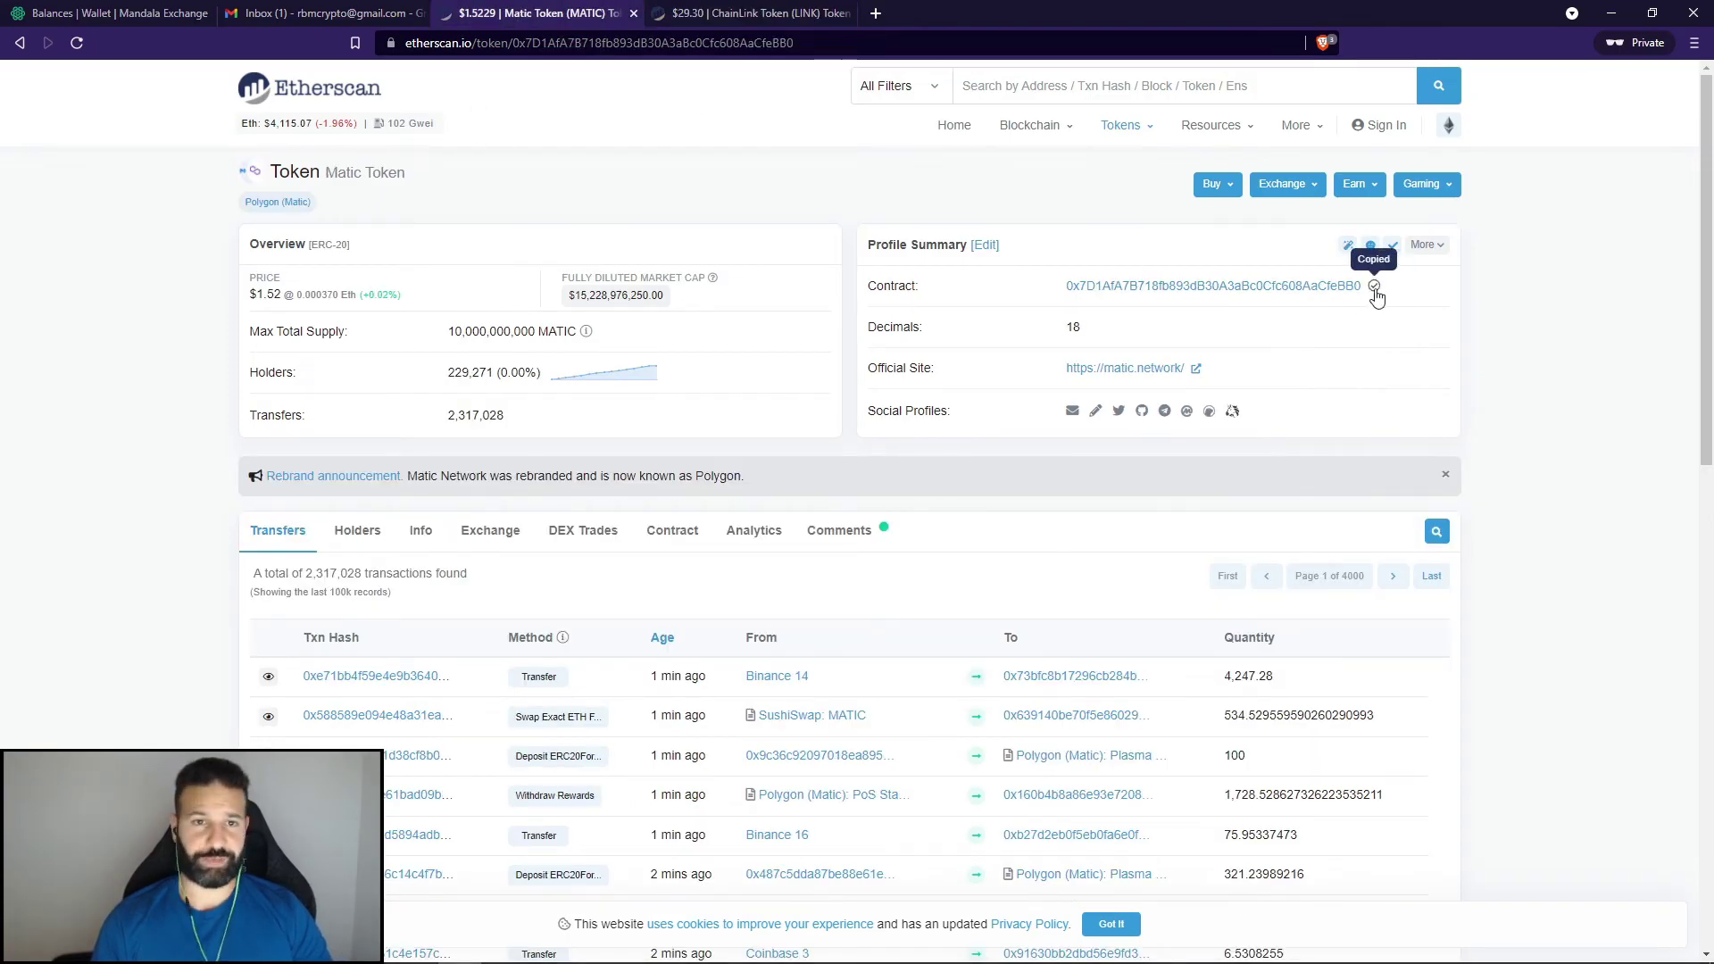
Add the MATIC token to Ethereum #2 by pasting its contract address
left_click(736, 951)
left_click(773, 234)
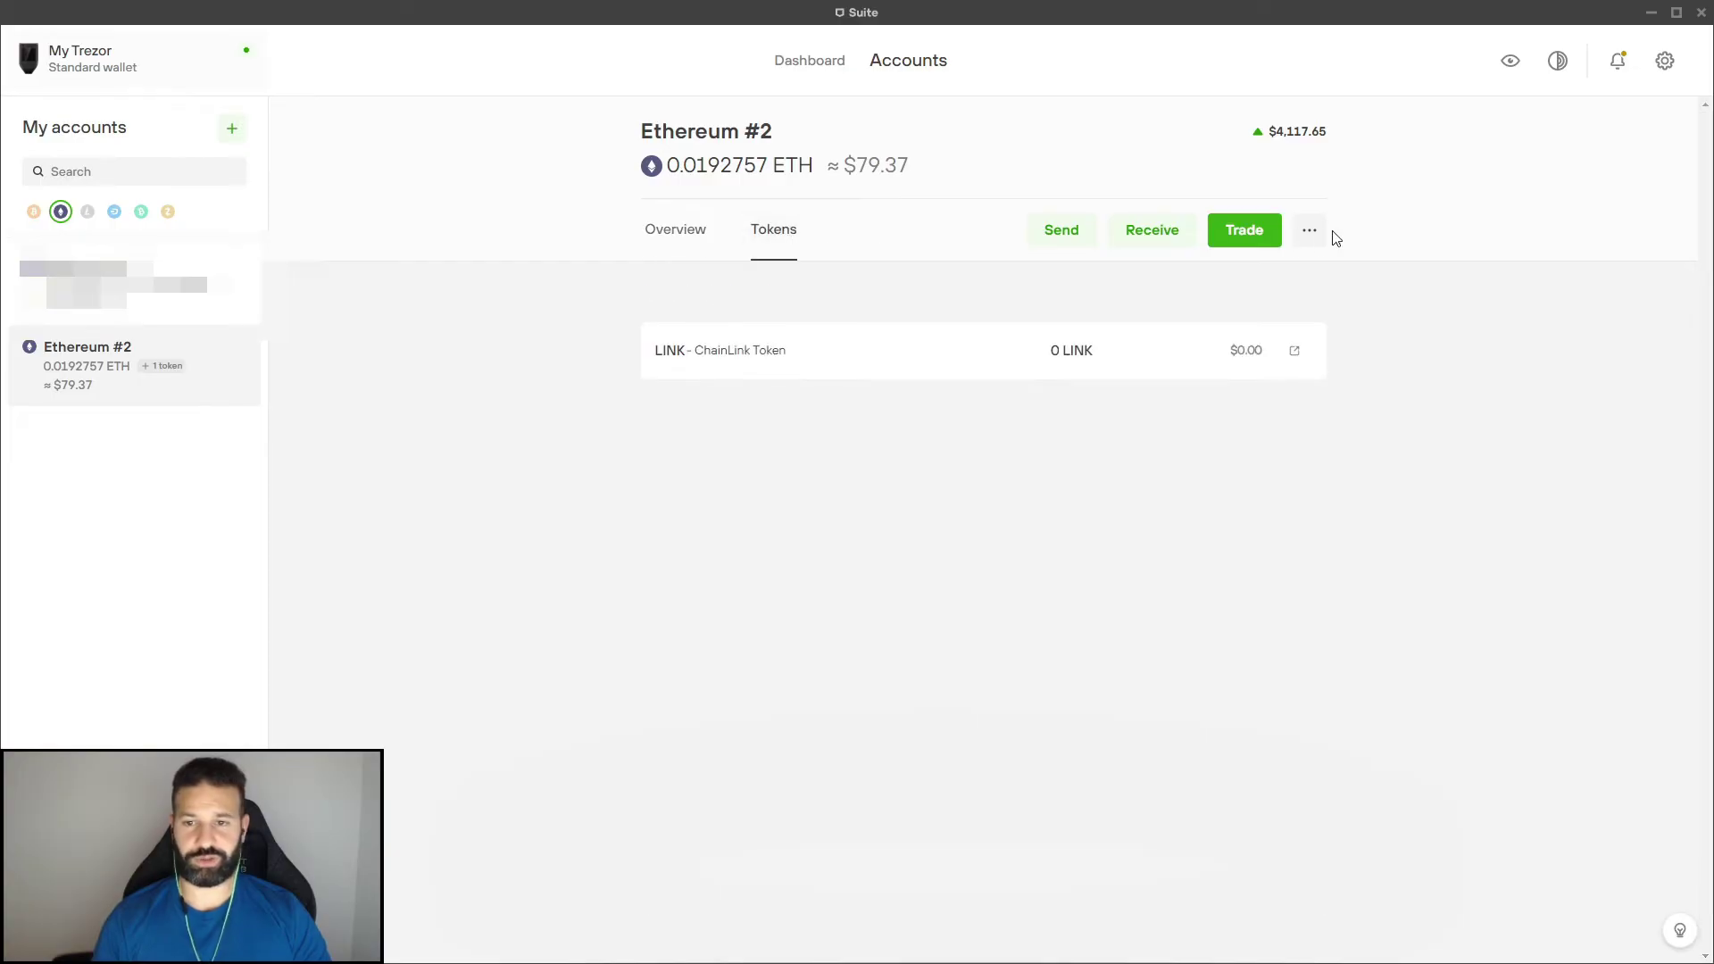
left_click(1309, 232)
left_click(1279, 271)
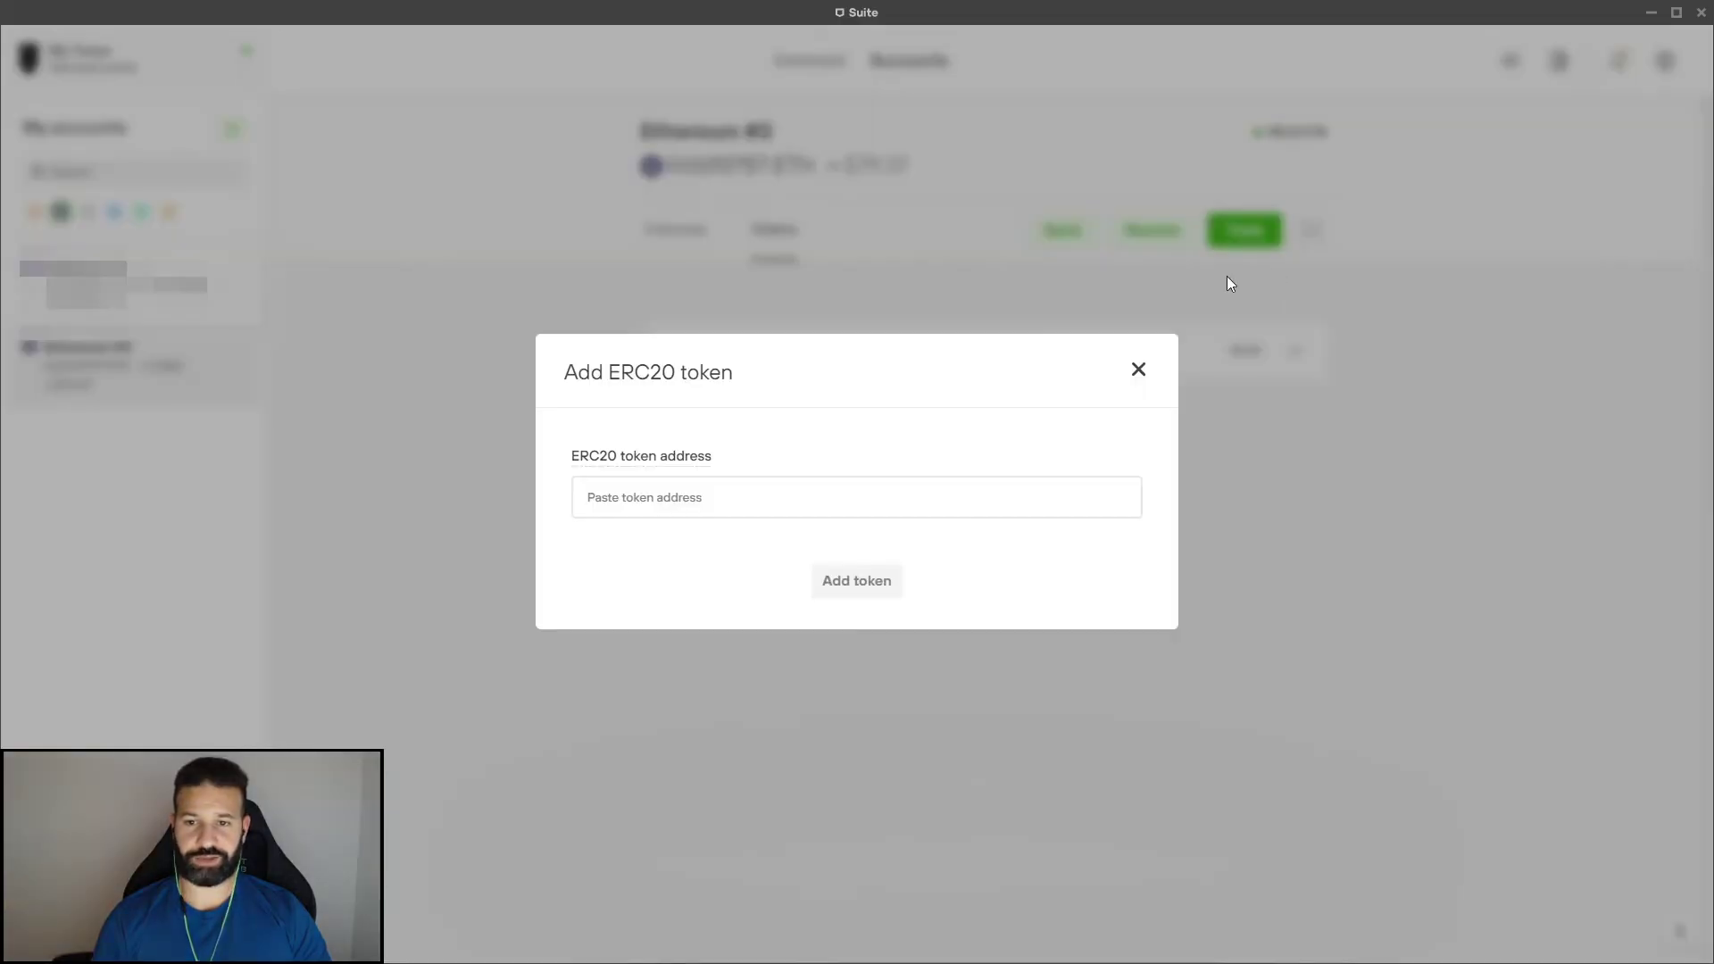
right_click(689, 502)
left_click(741, 614)
left_click(853, 589)
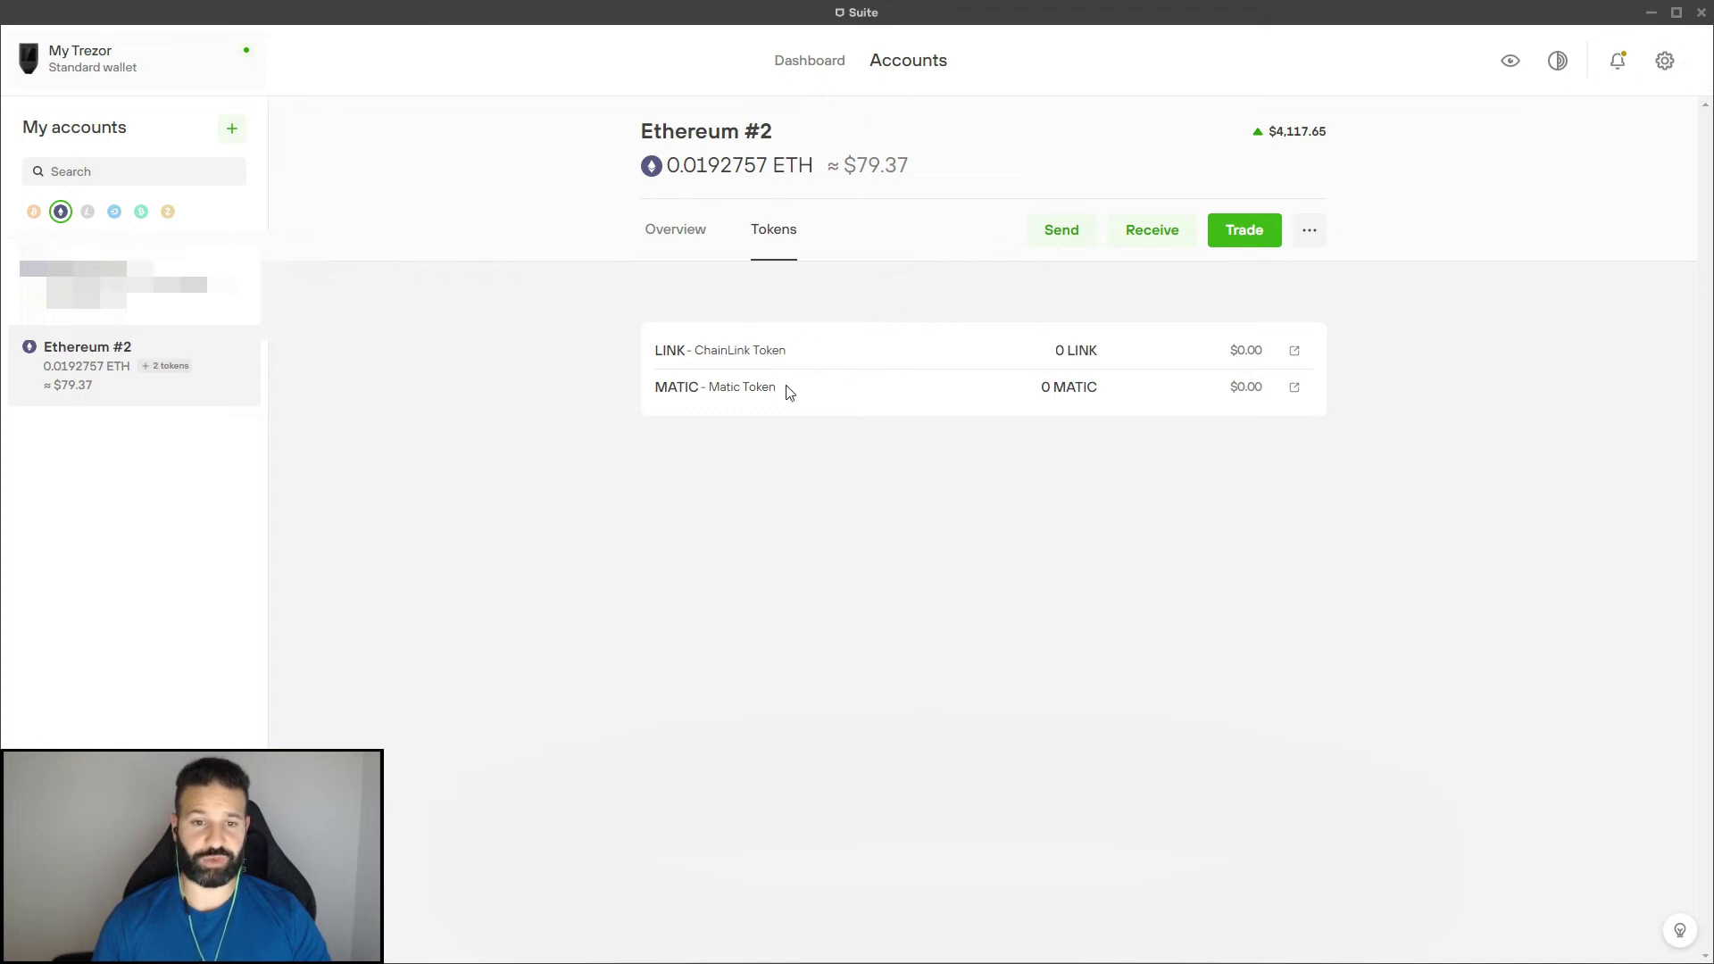
Verify the full Ethereum #2 receiving address on the Trezor, copy it, and minimize Suite
left_click(1163, 237)
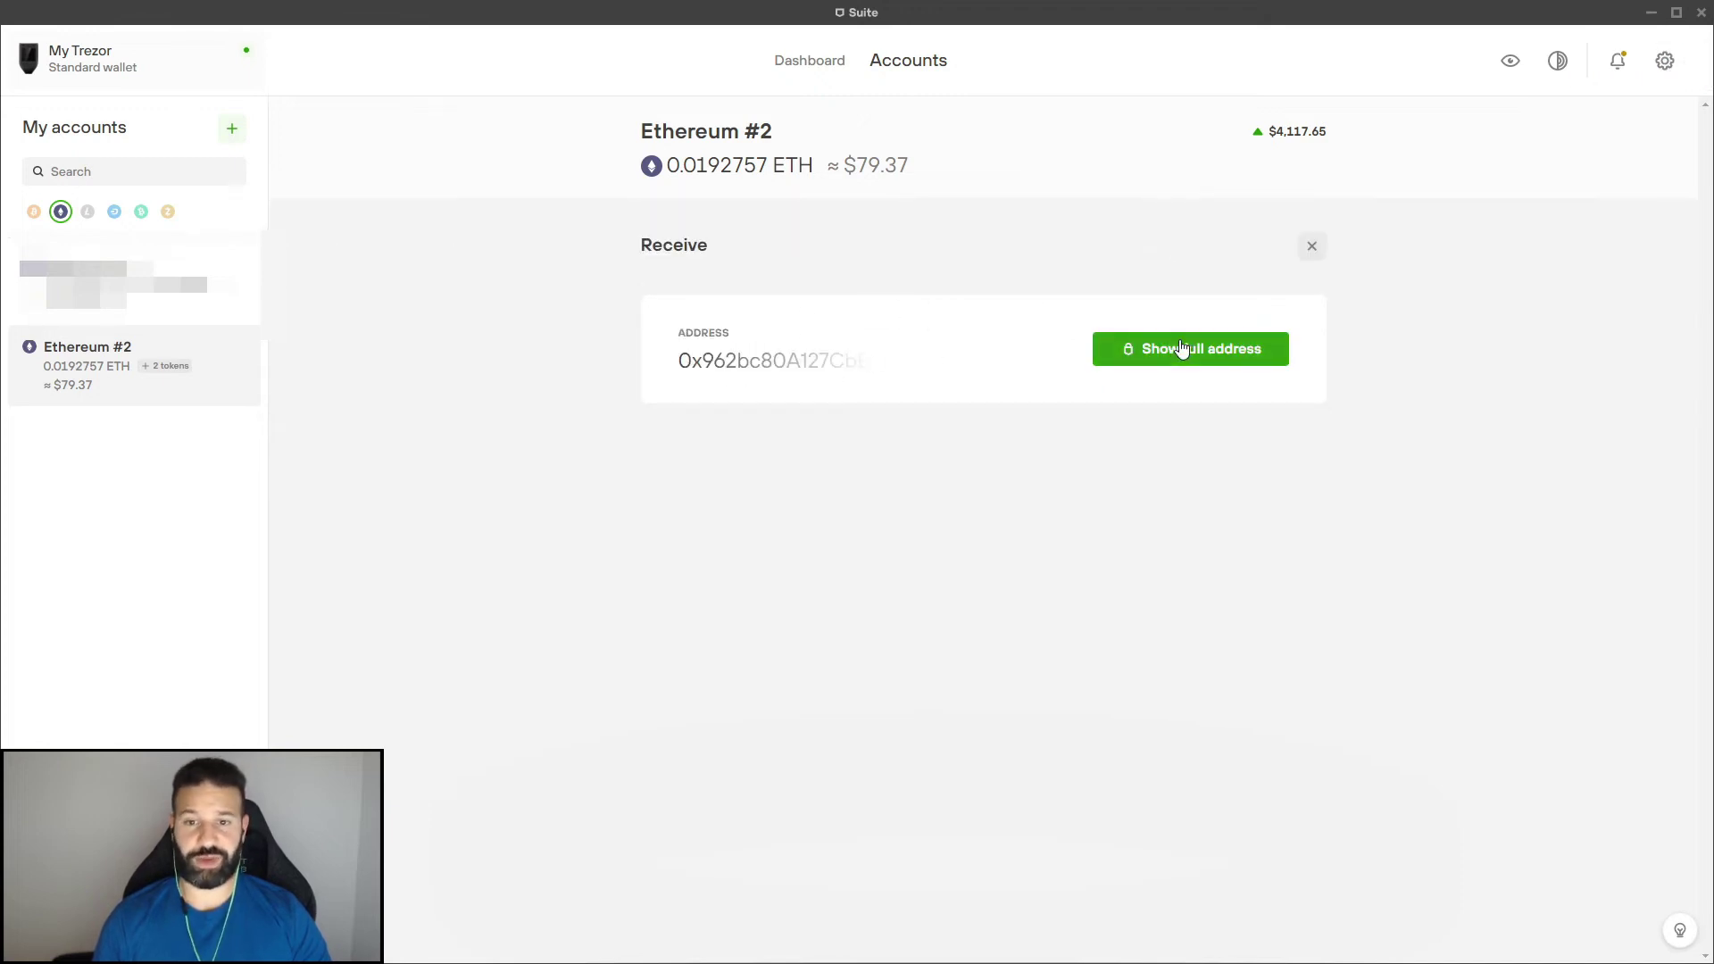
left_click(1163, 362)
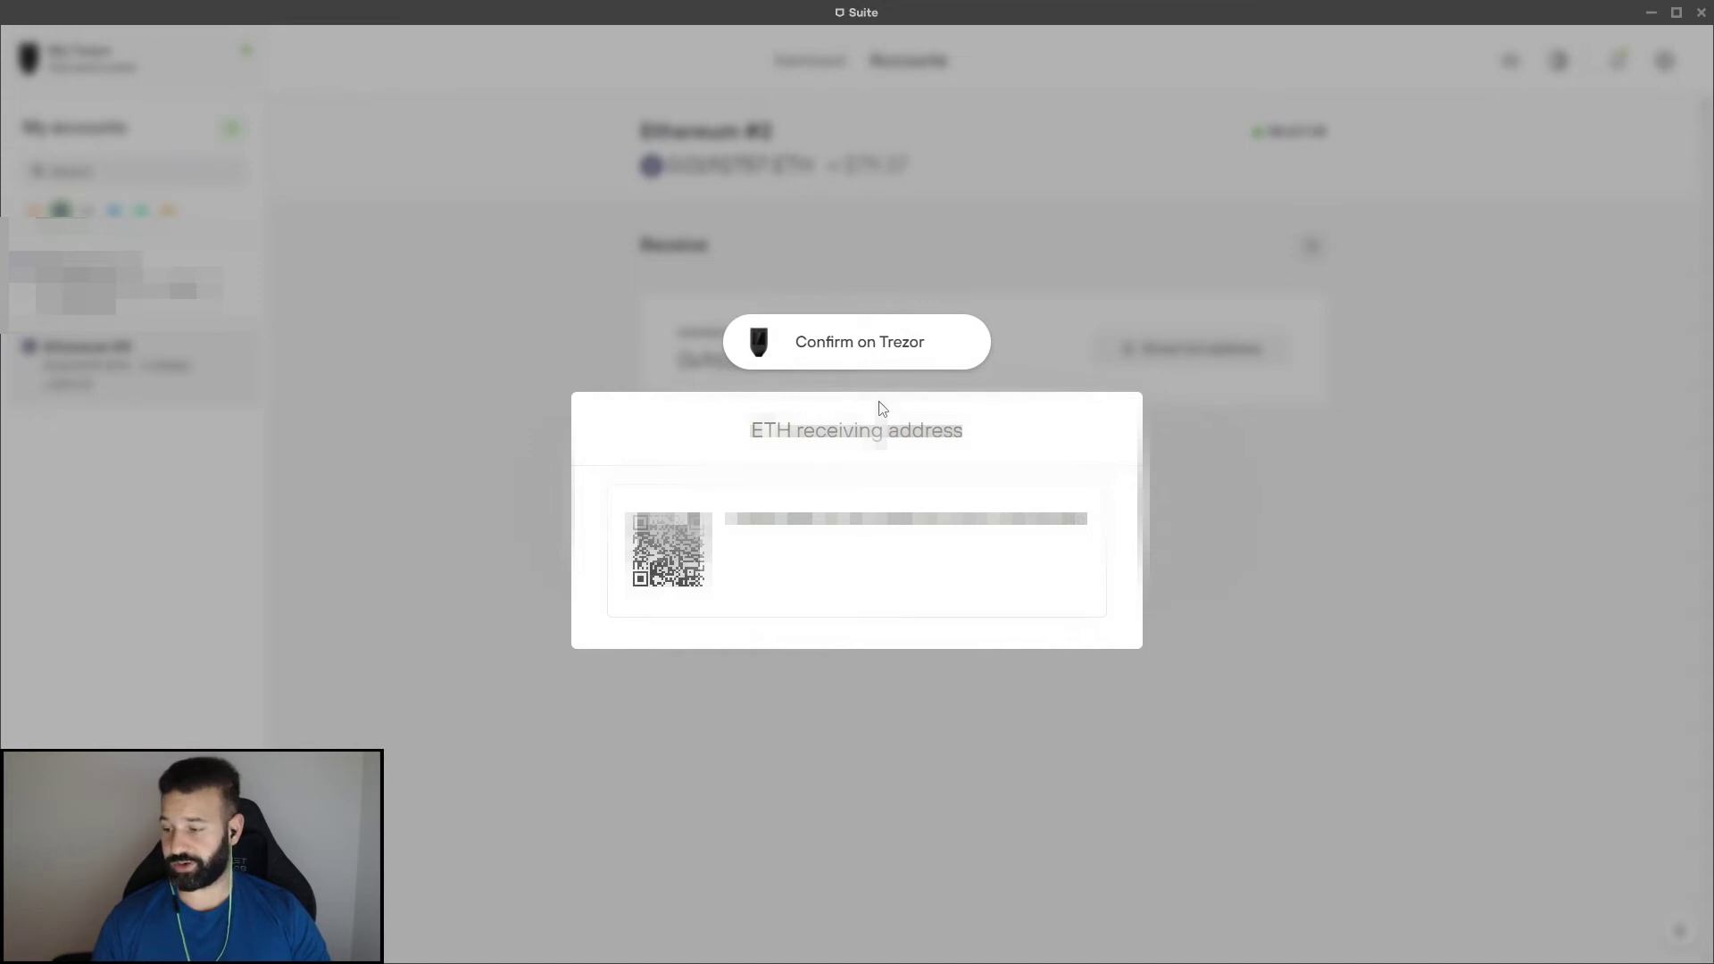
left_click(790, 553)
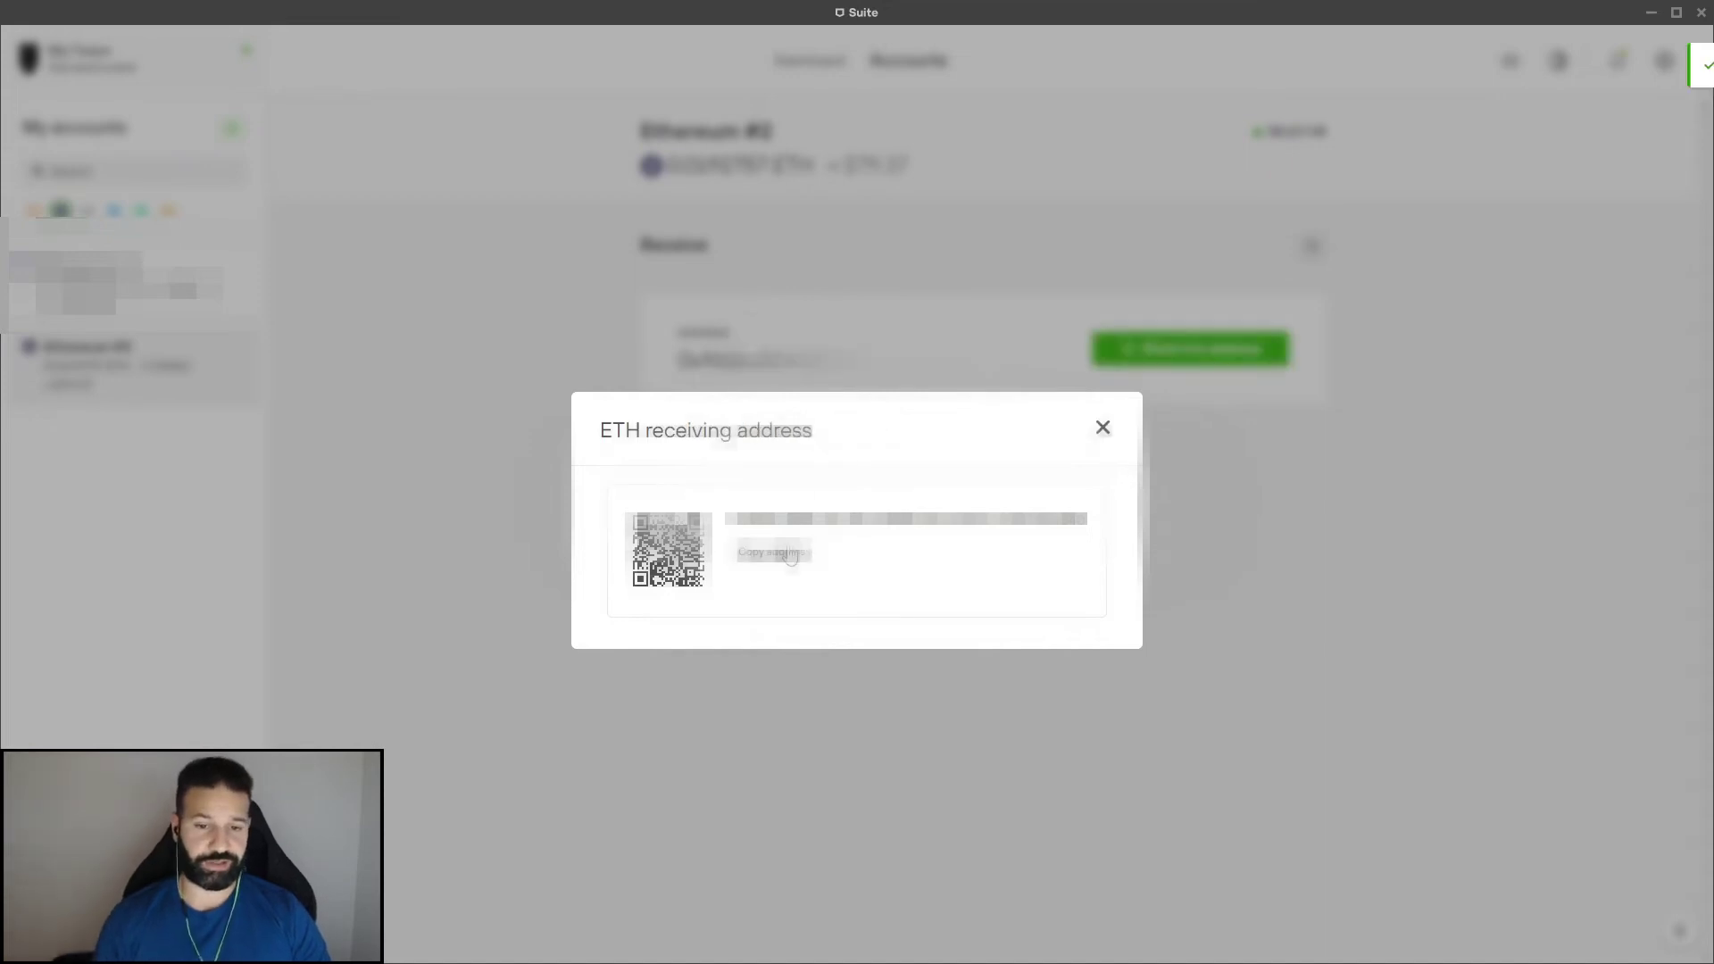
left_click(1103, 428)
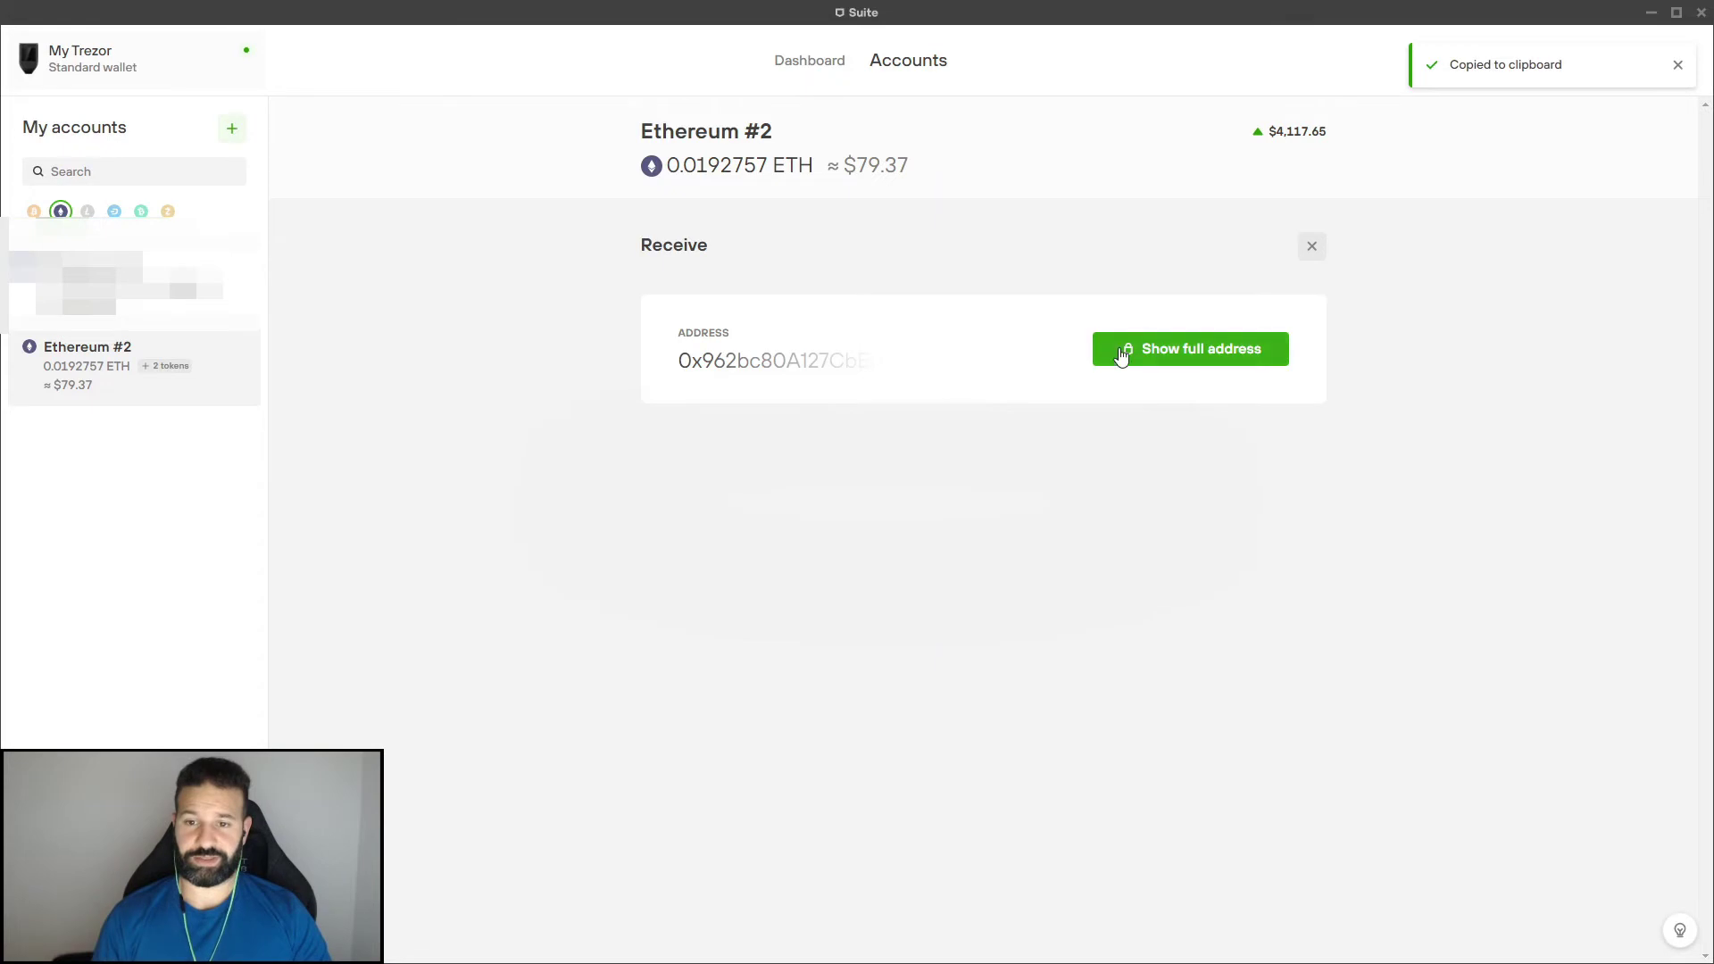
left_click(1650, 14)
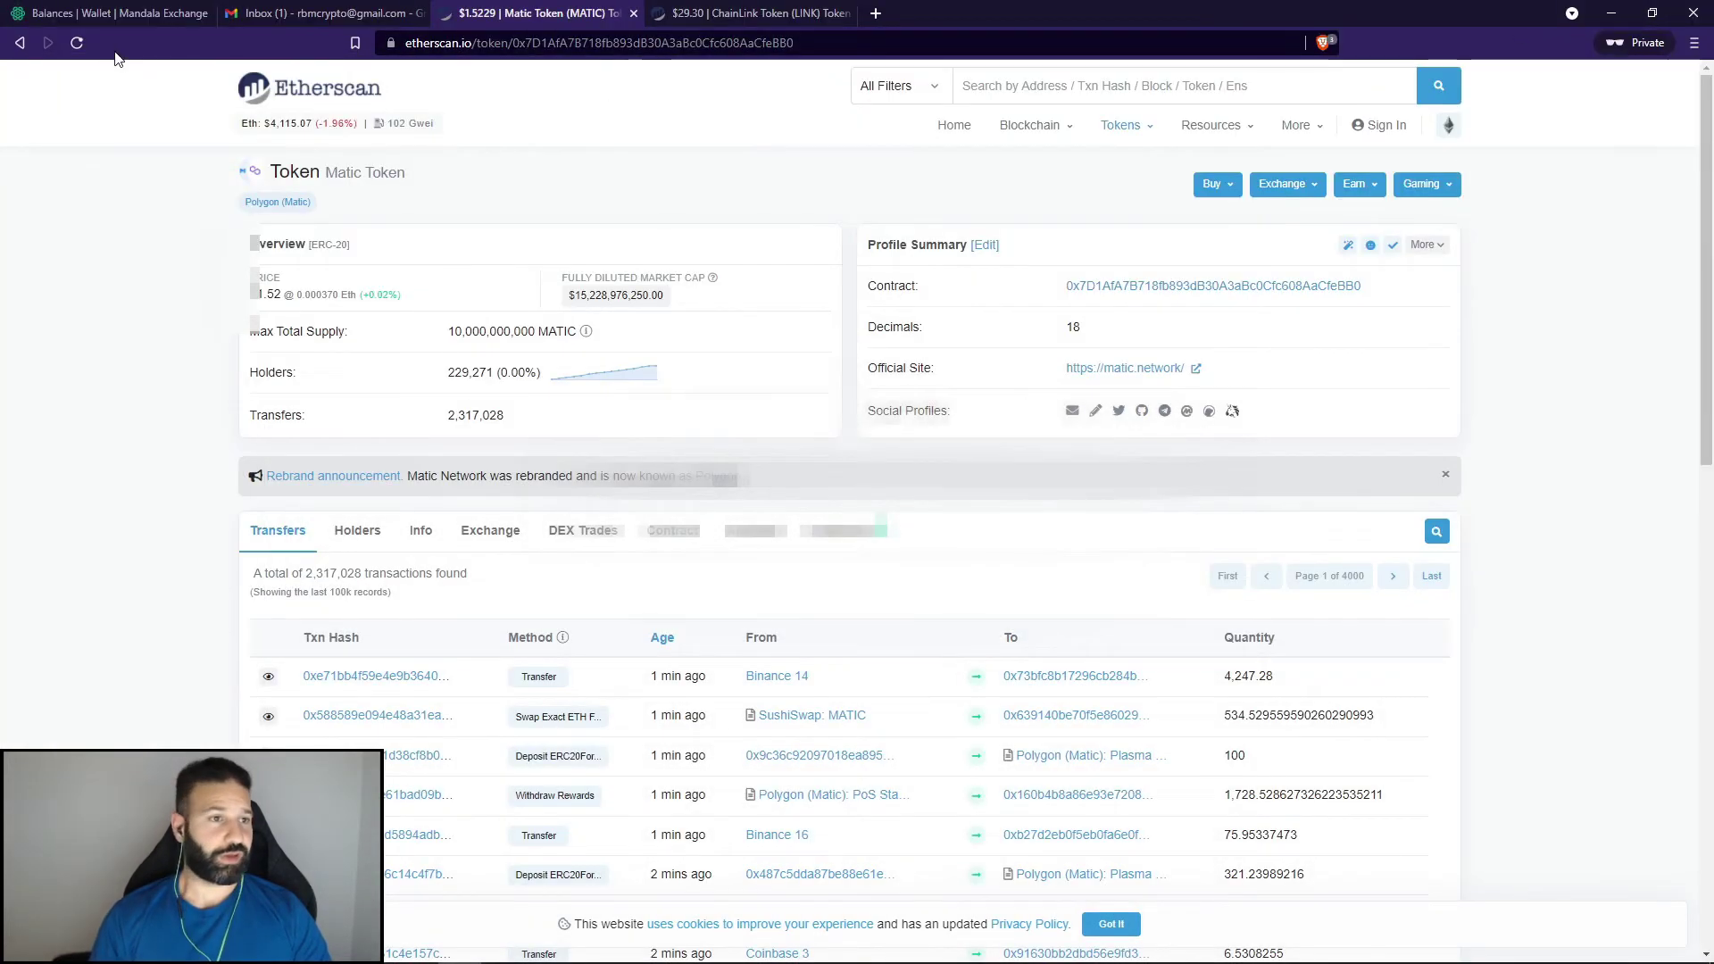
Withdraw the maximum LINK amount from Mandala Exchange to the copied Trezor address
key("ctrl+1")
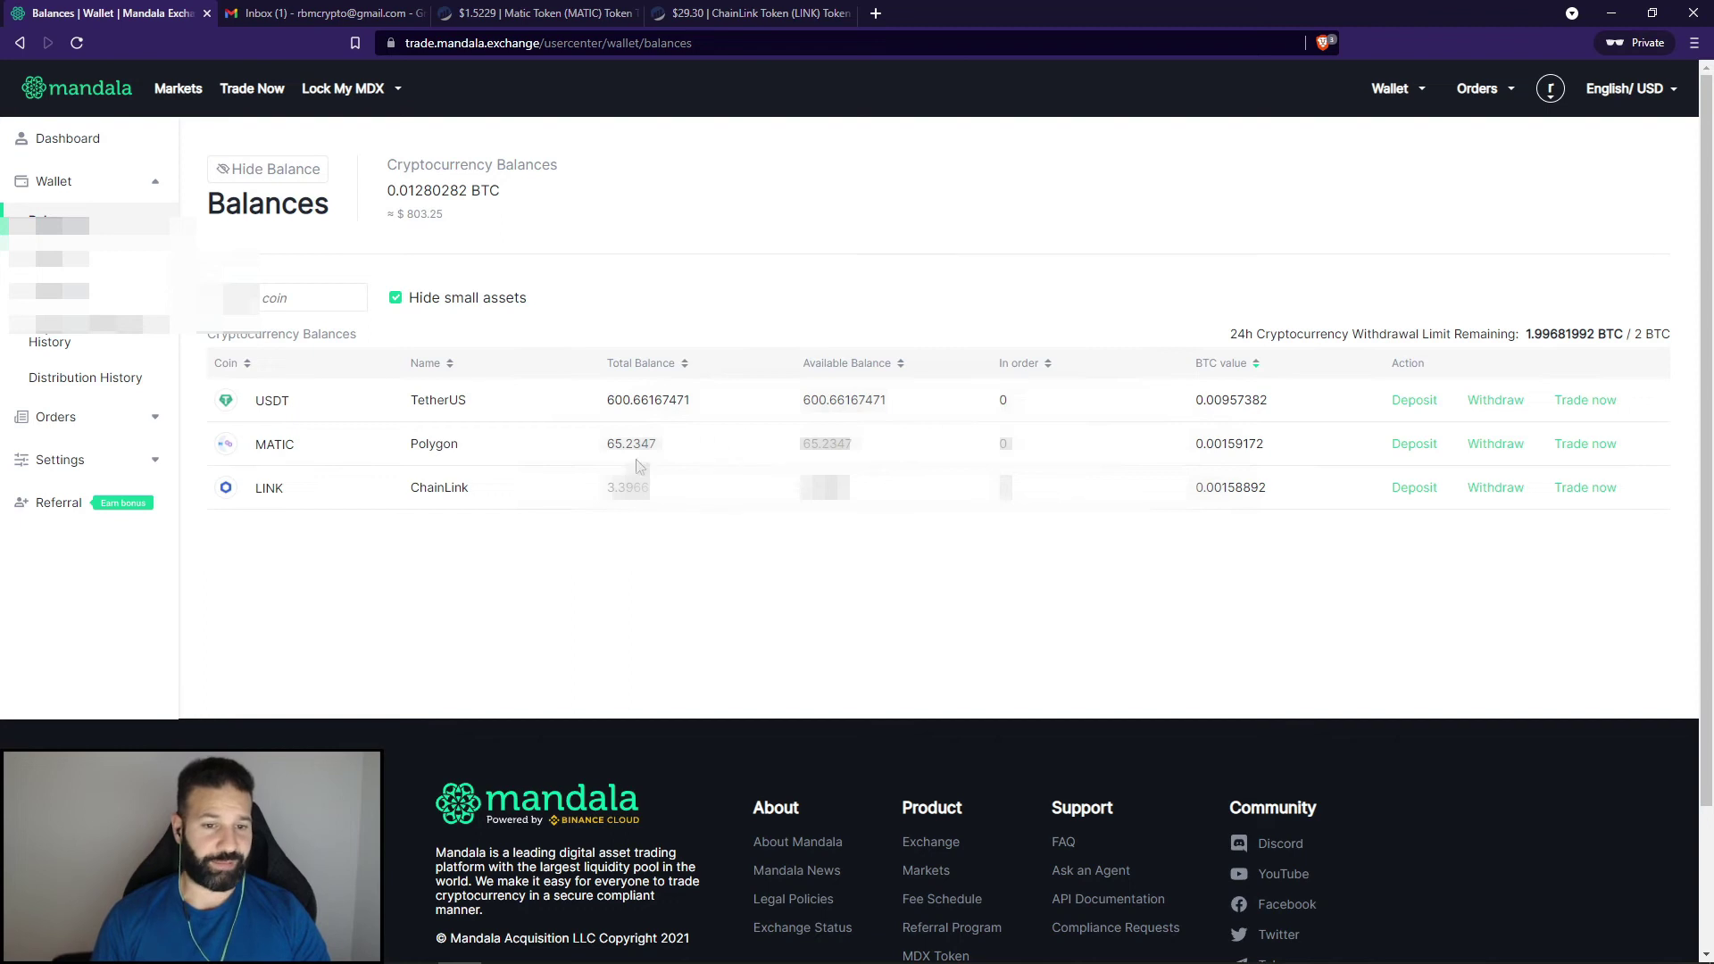
left_click(1495, 487)
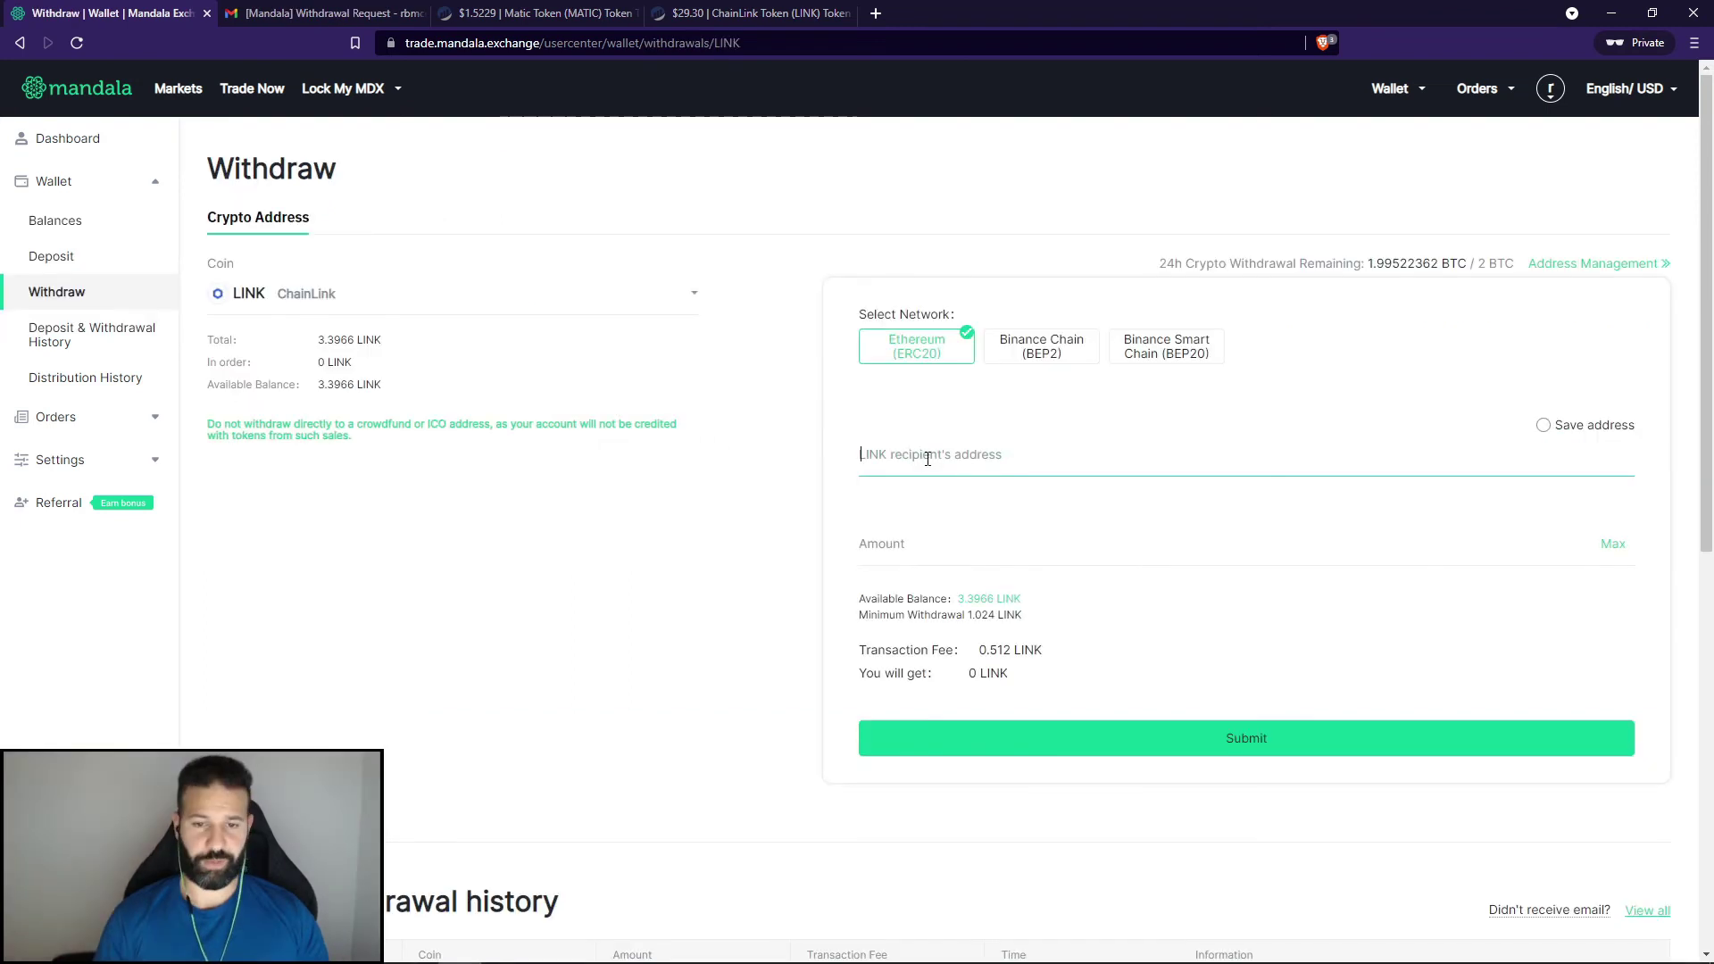
right_click(926, 459)
left_click(982, 594)
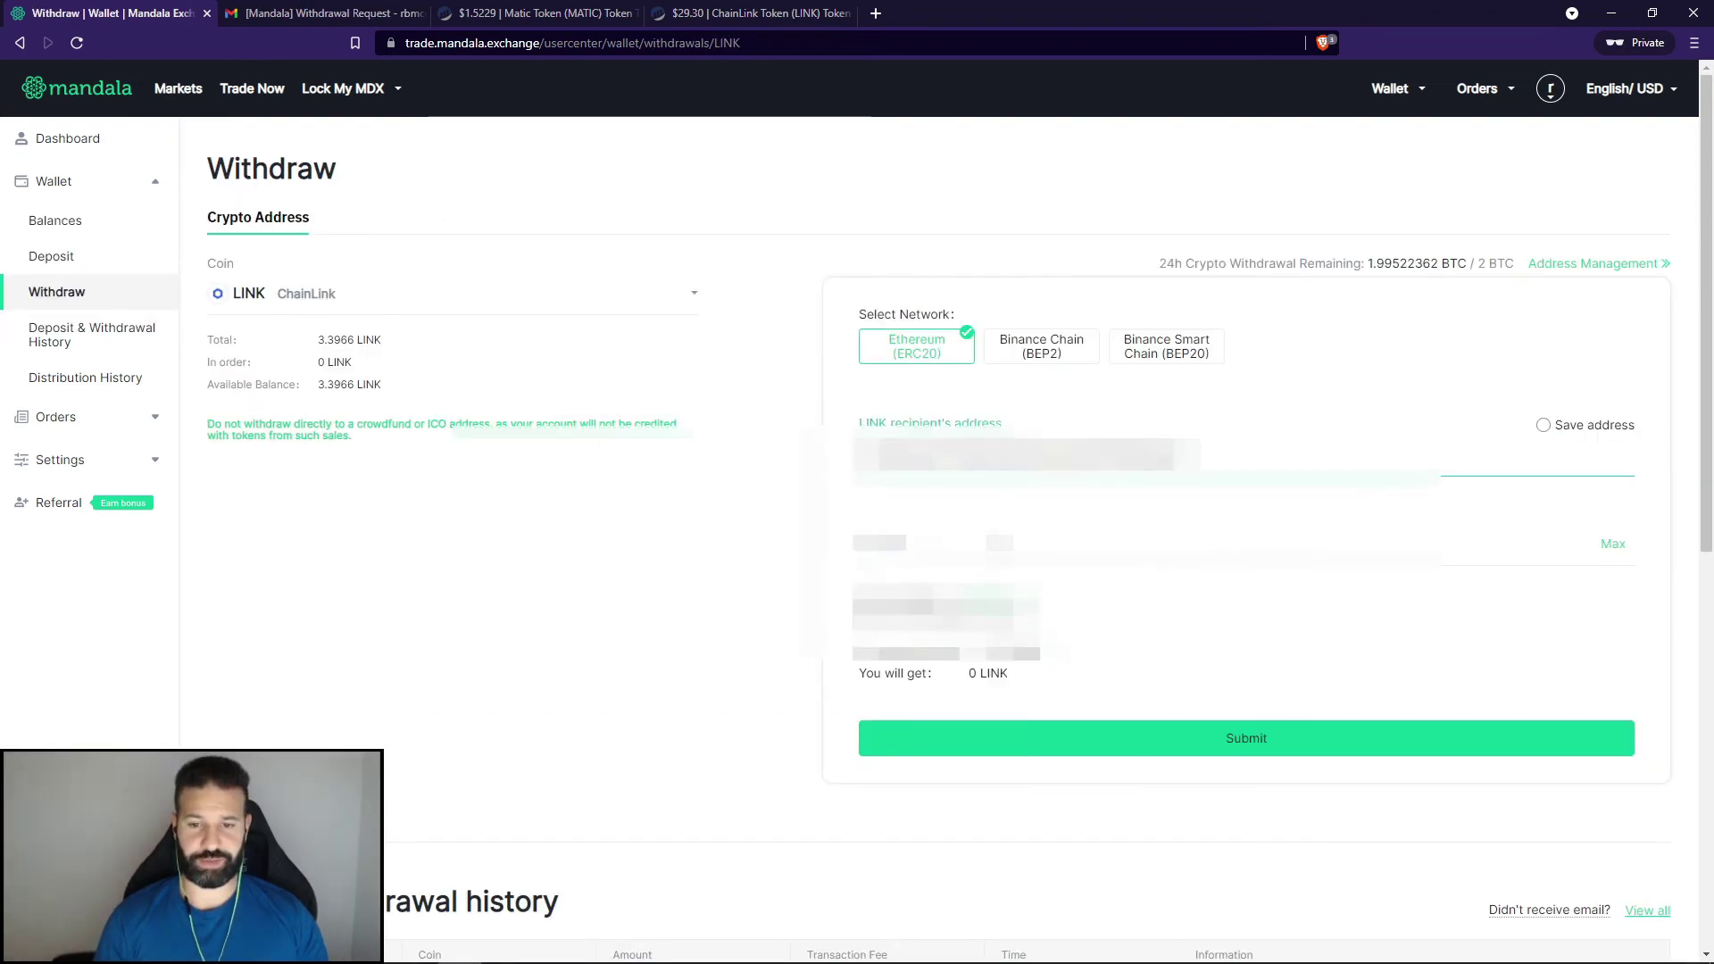
left_click(1612, 543)
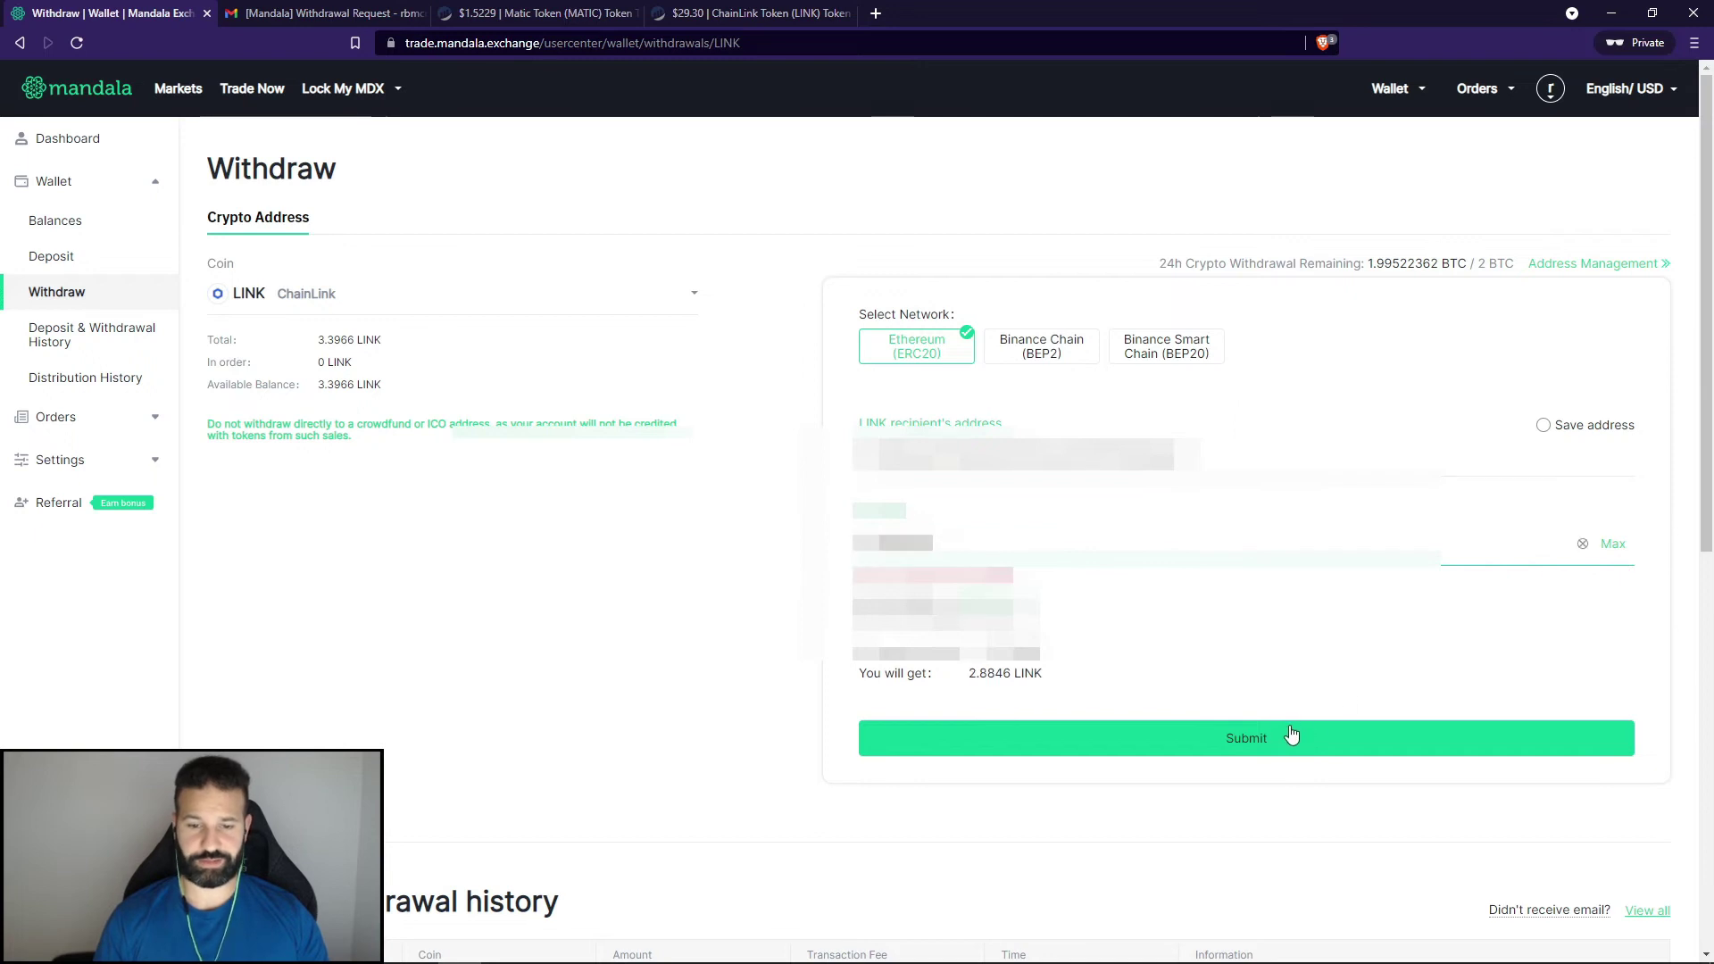
left_click(1241, 739)
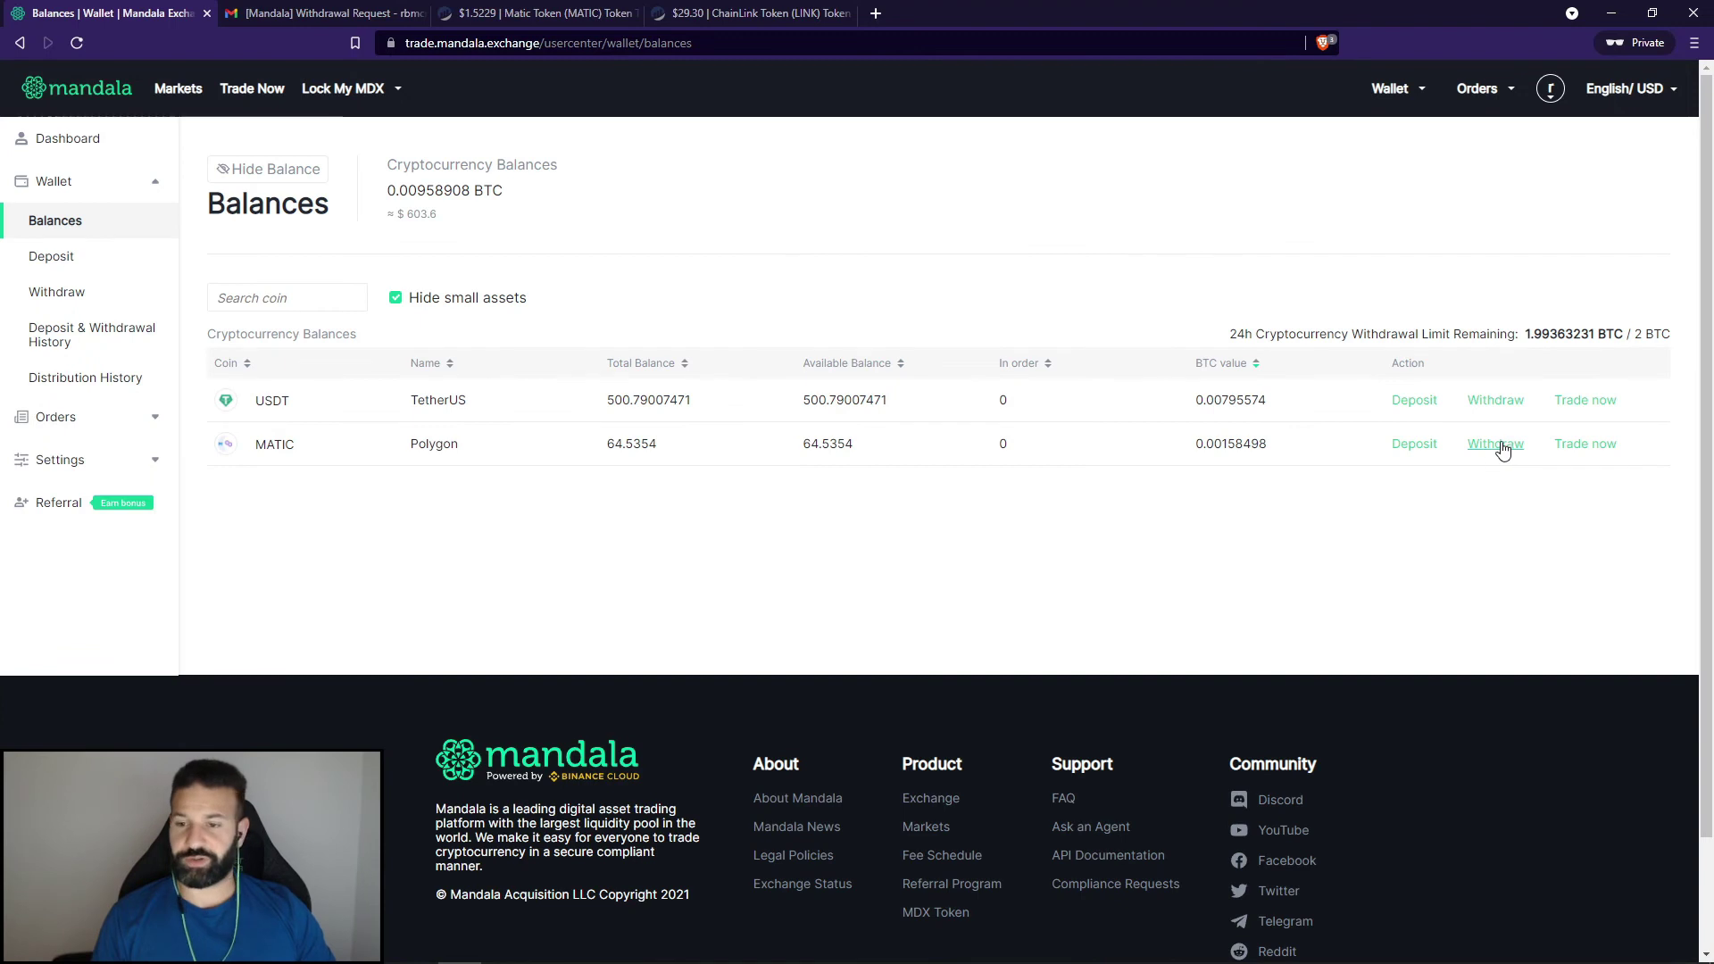
Withdraw the maximum MATIC over Ethereum (ERC20) to the Trezor address and pass security verification
left_click(1495, 446)
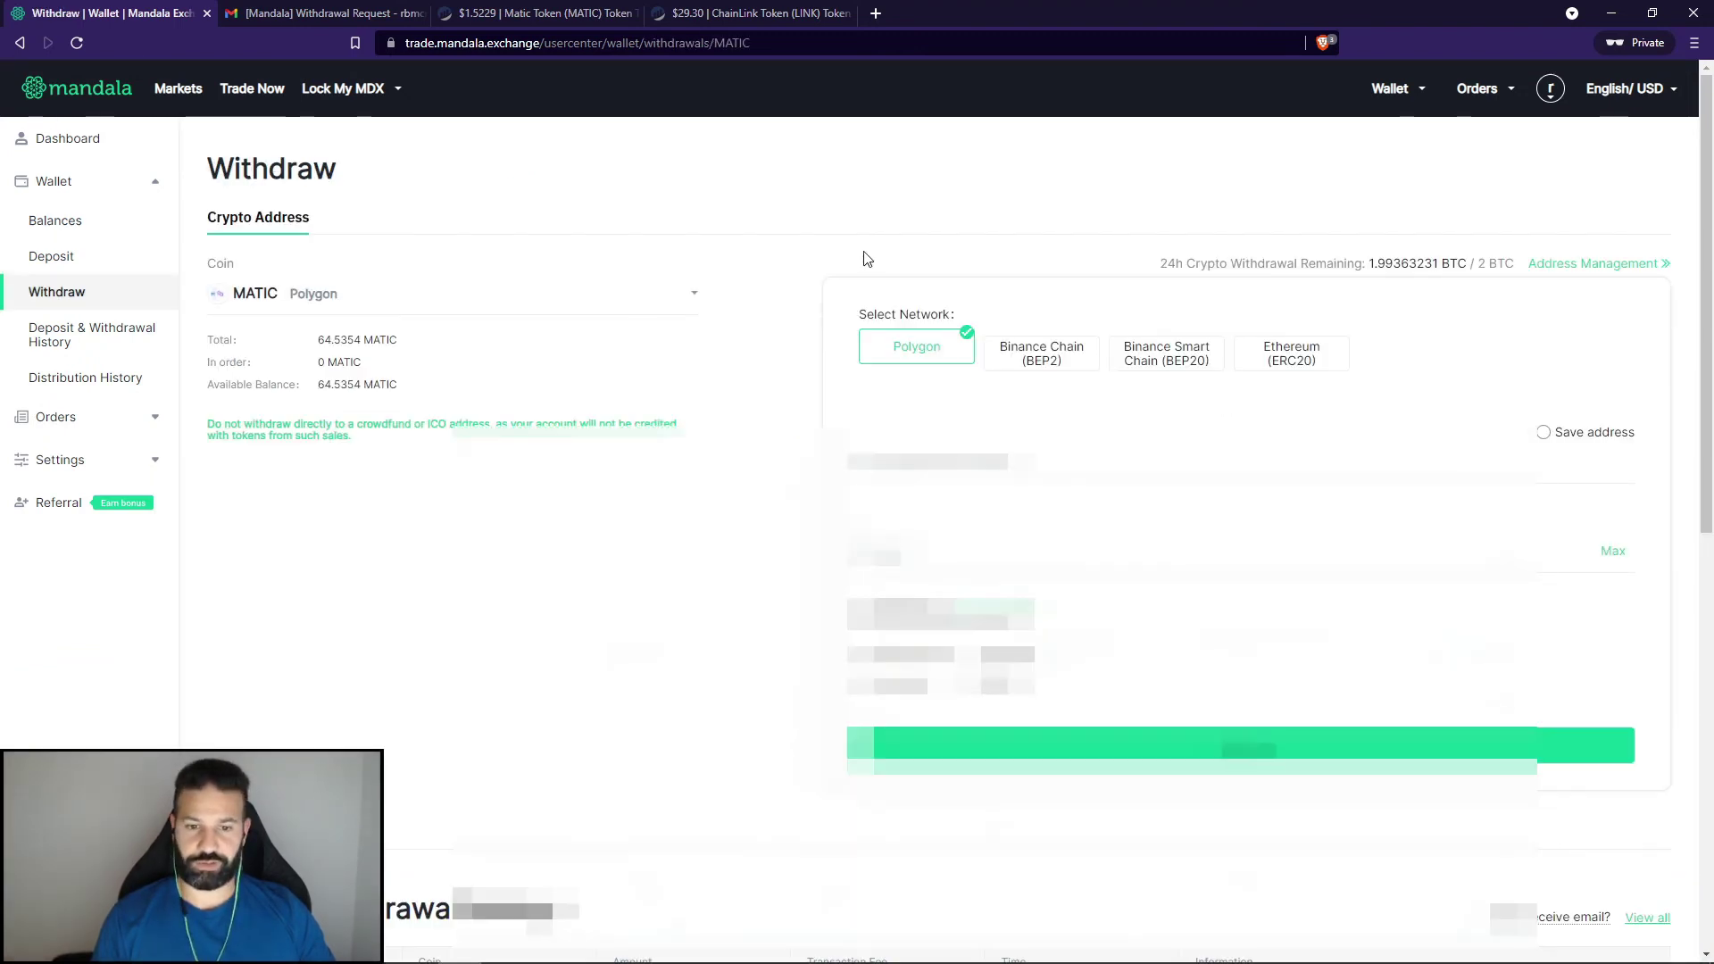
left_click(1290, 348)
right_click(1004, 461)
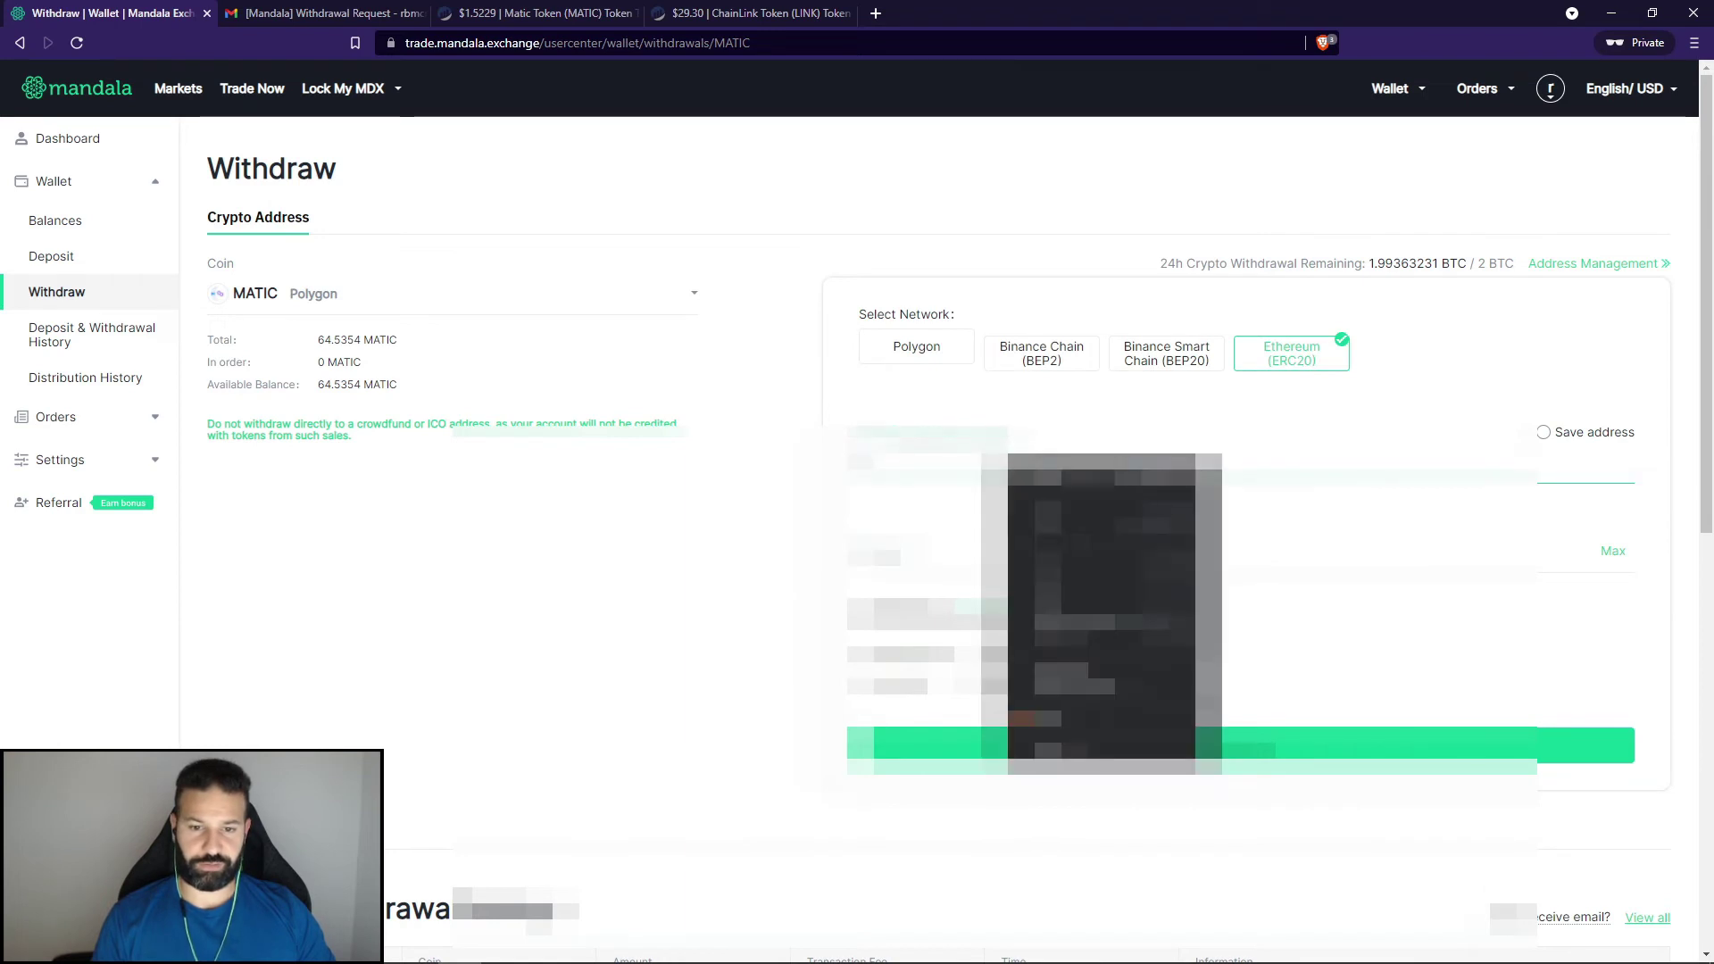
left_click(1071, 616)
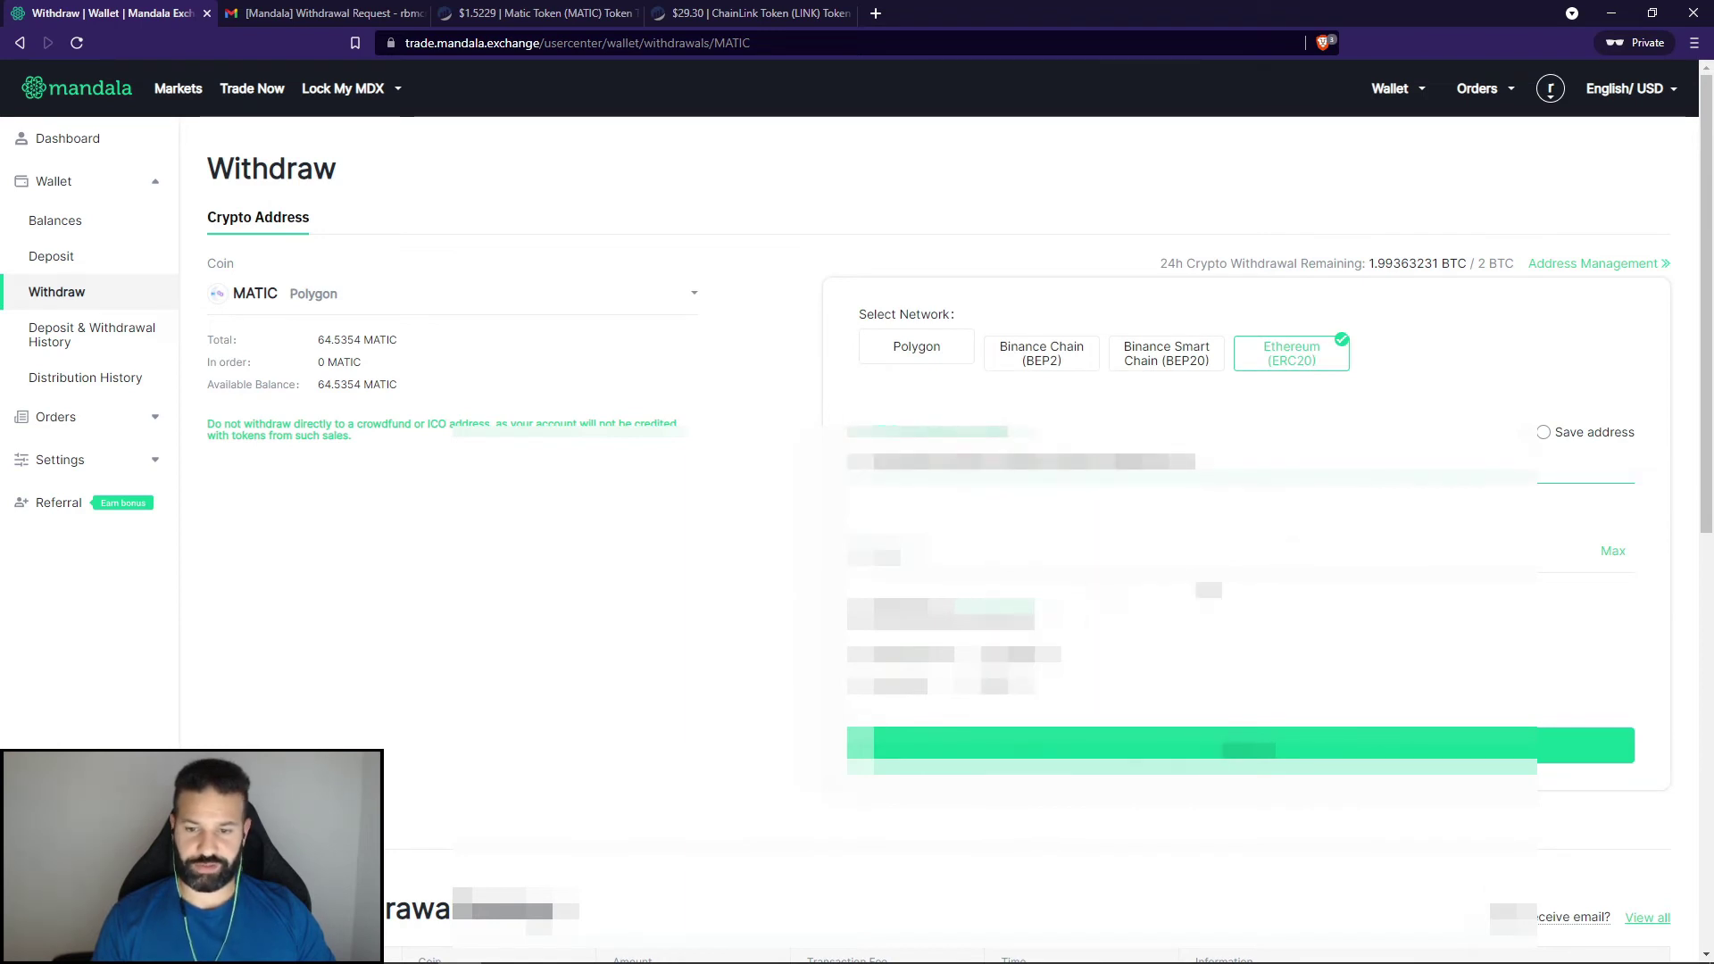
left_click(1612, 551)
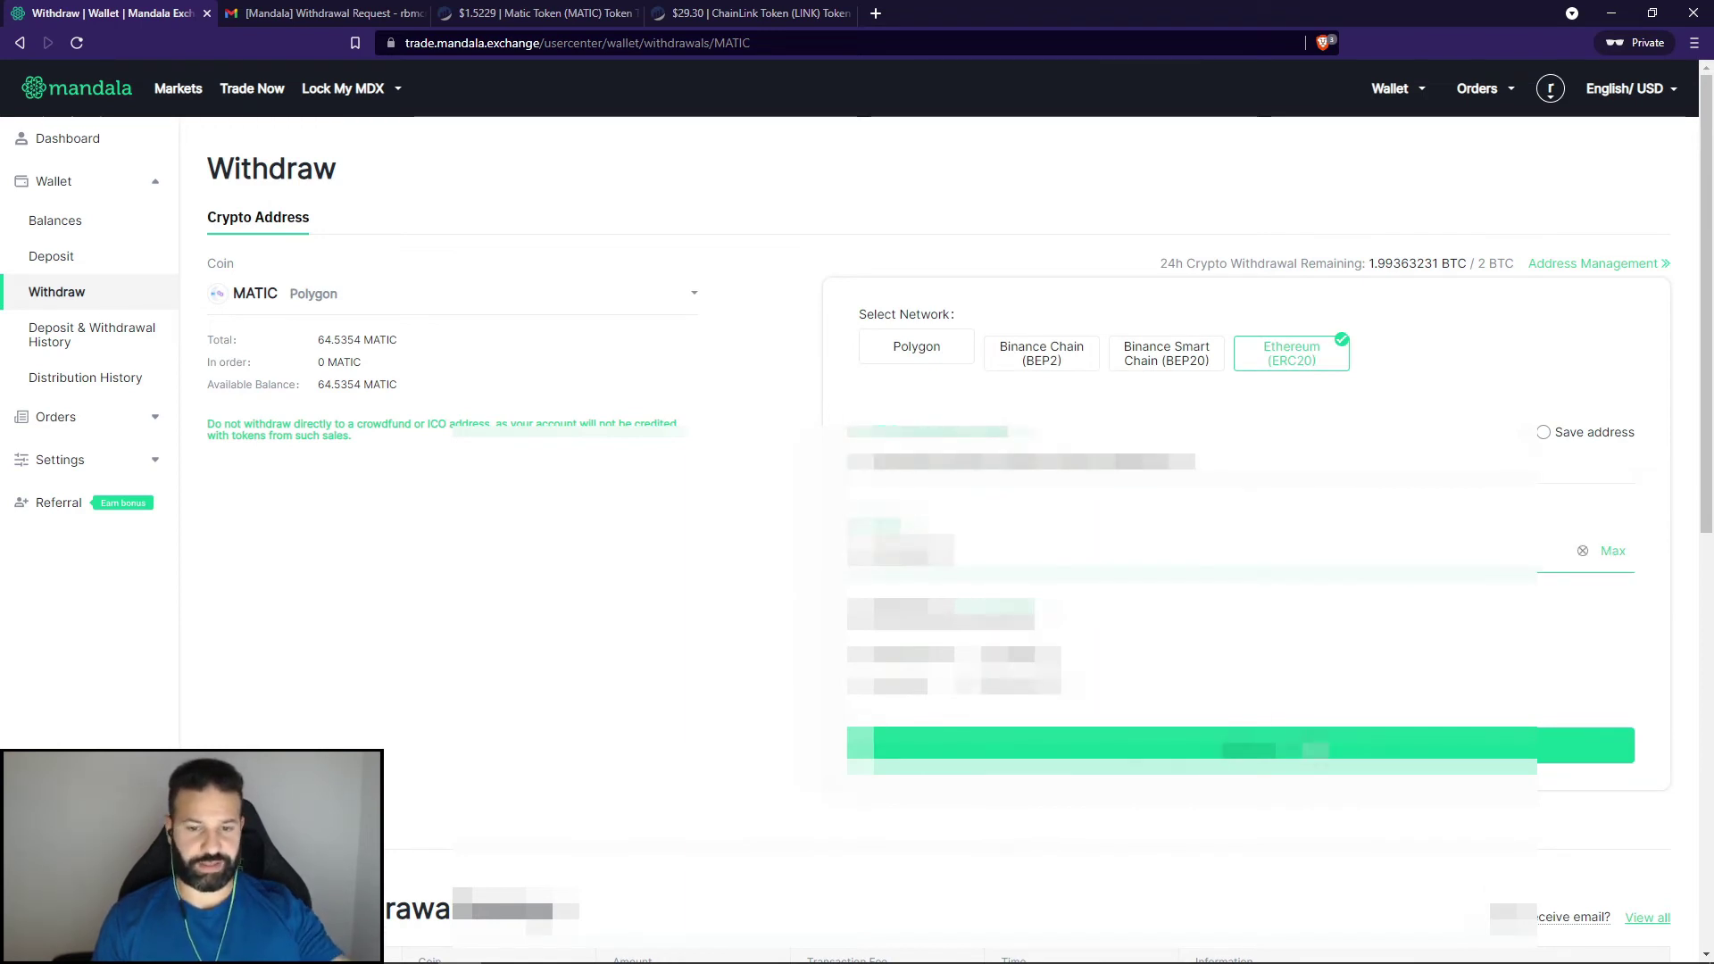
key("Return")
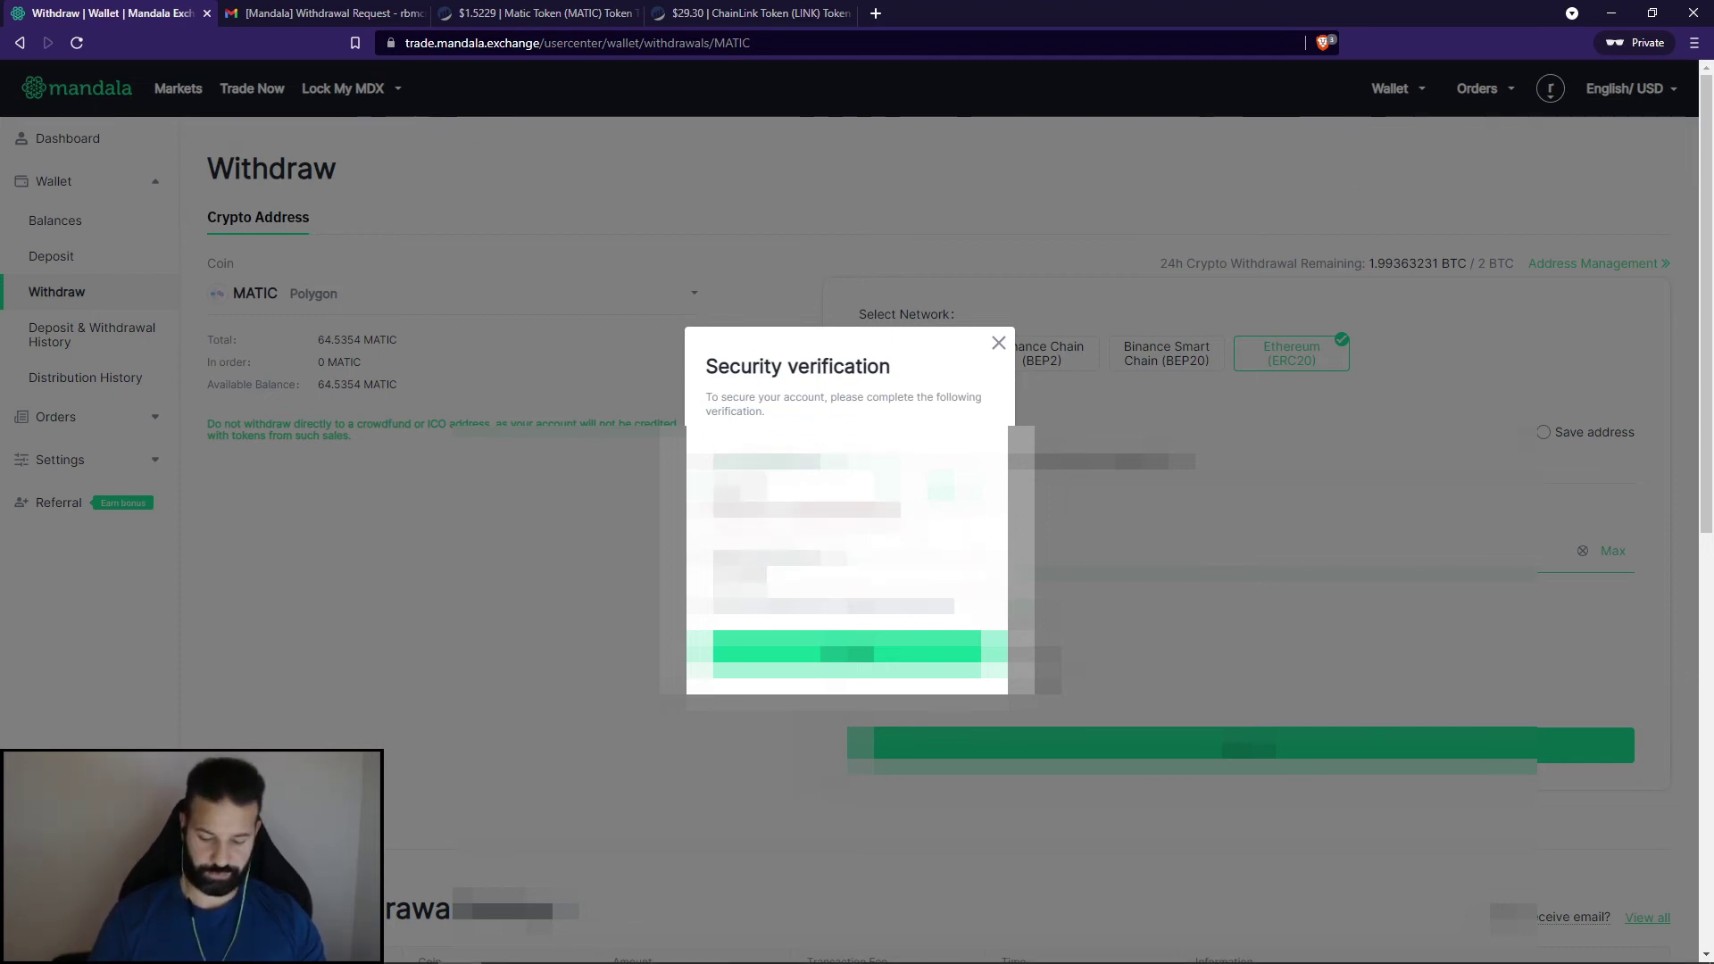
key("Return")
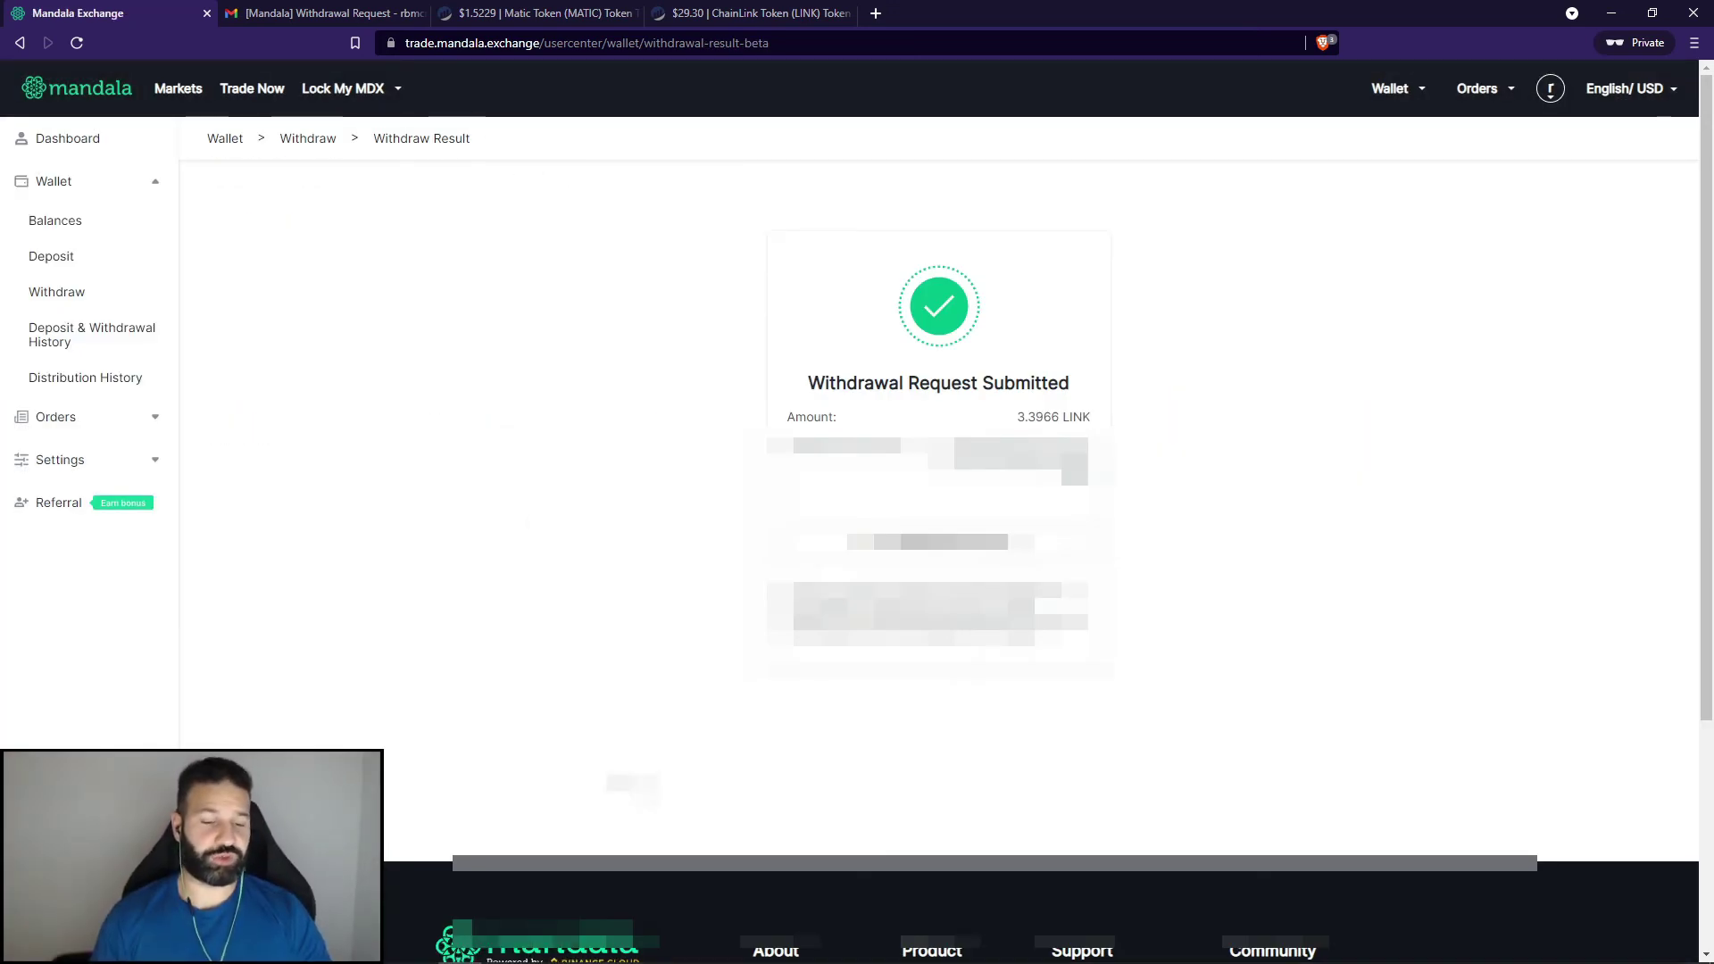
Review the Matic Token and ChainLink Token pages on Etherscan, then return to Trezor Suite
left_click(544, 13)
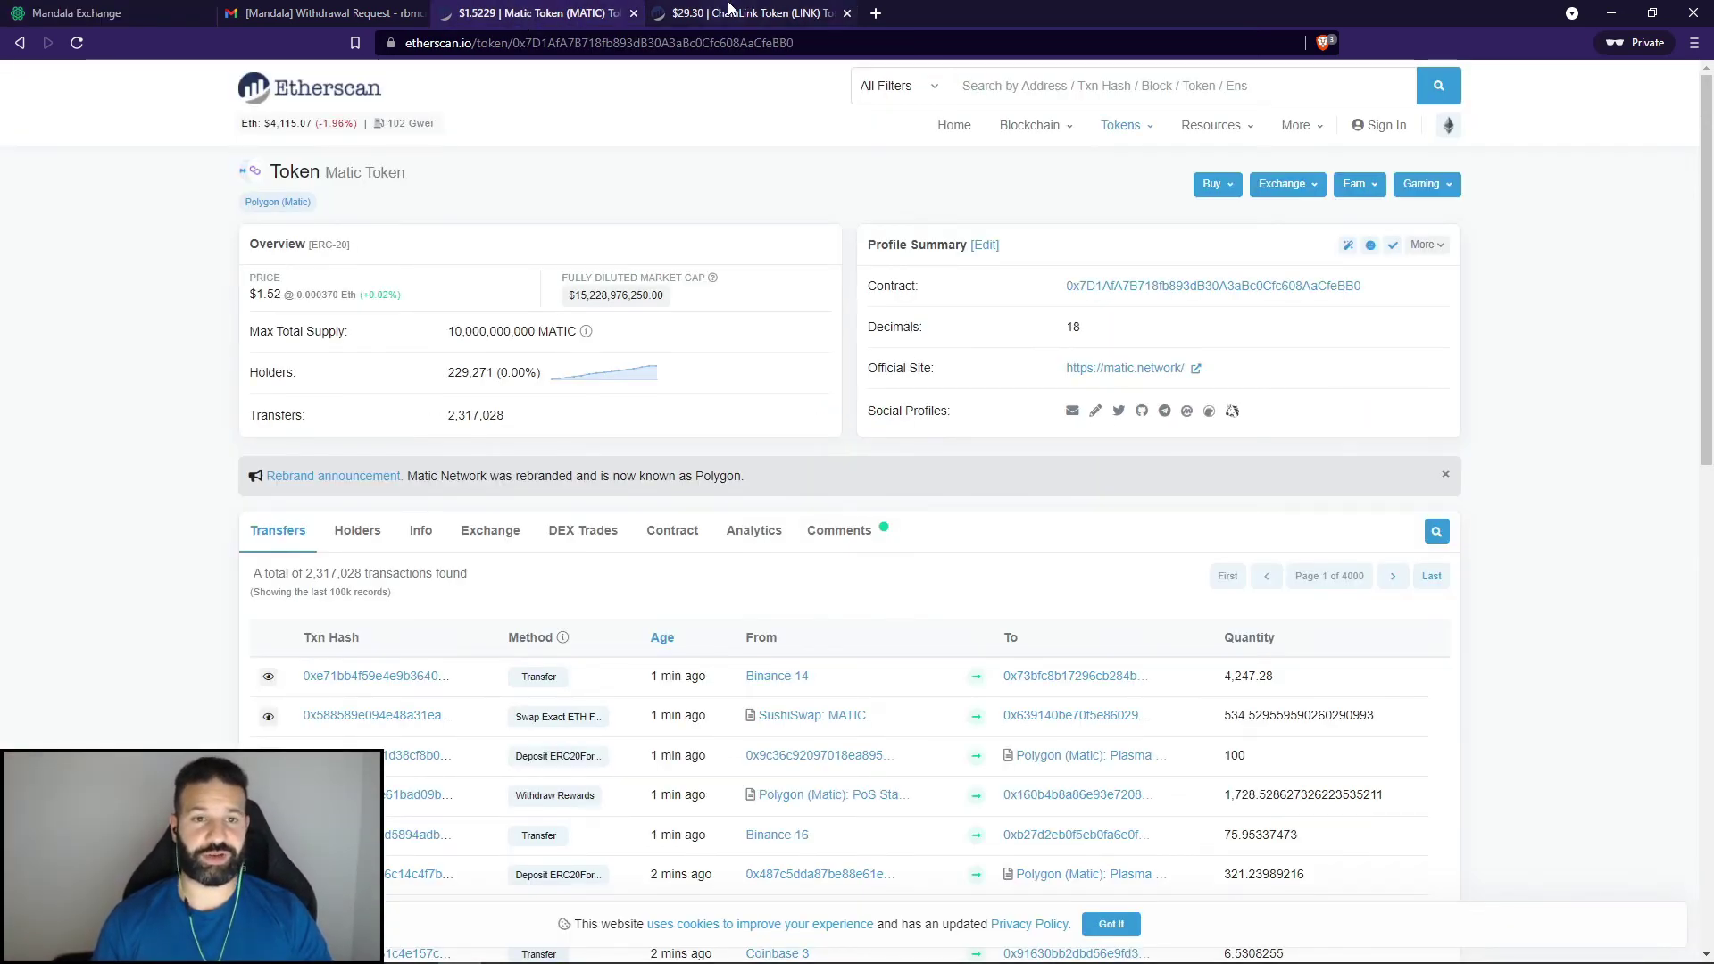
left_click(760, 15)
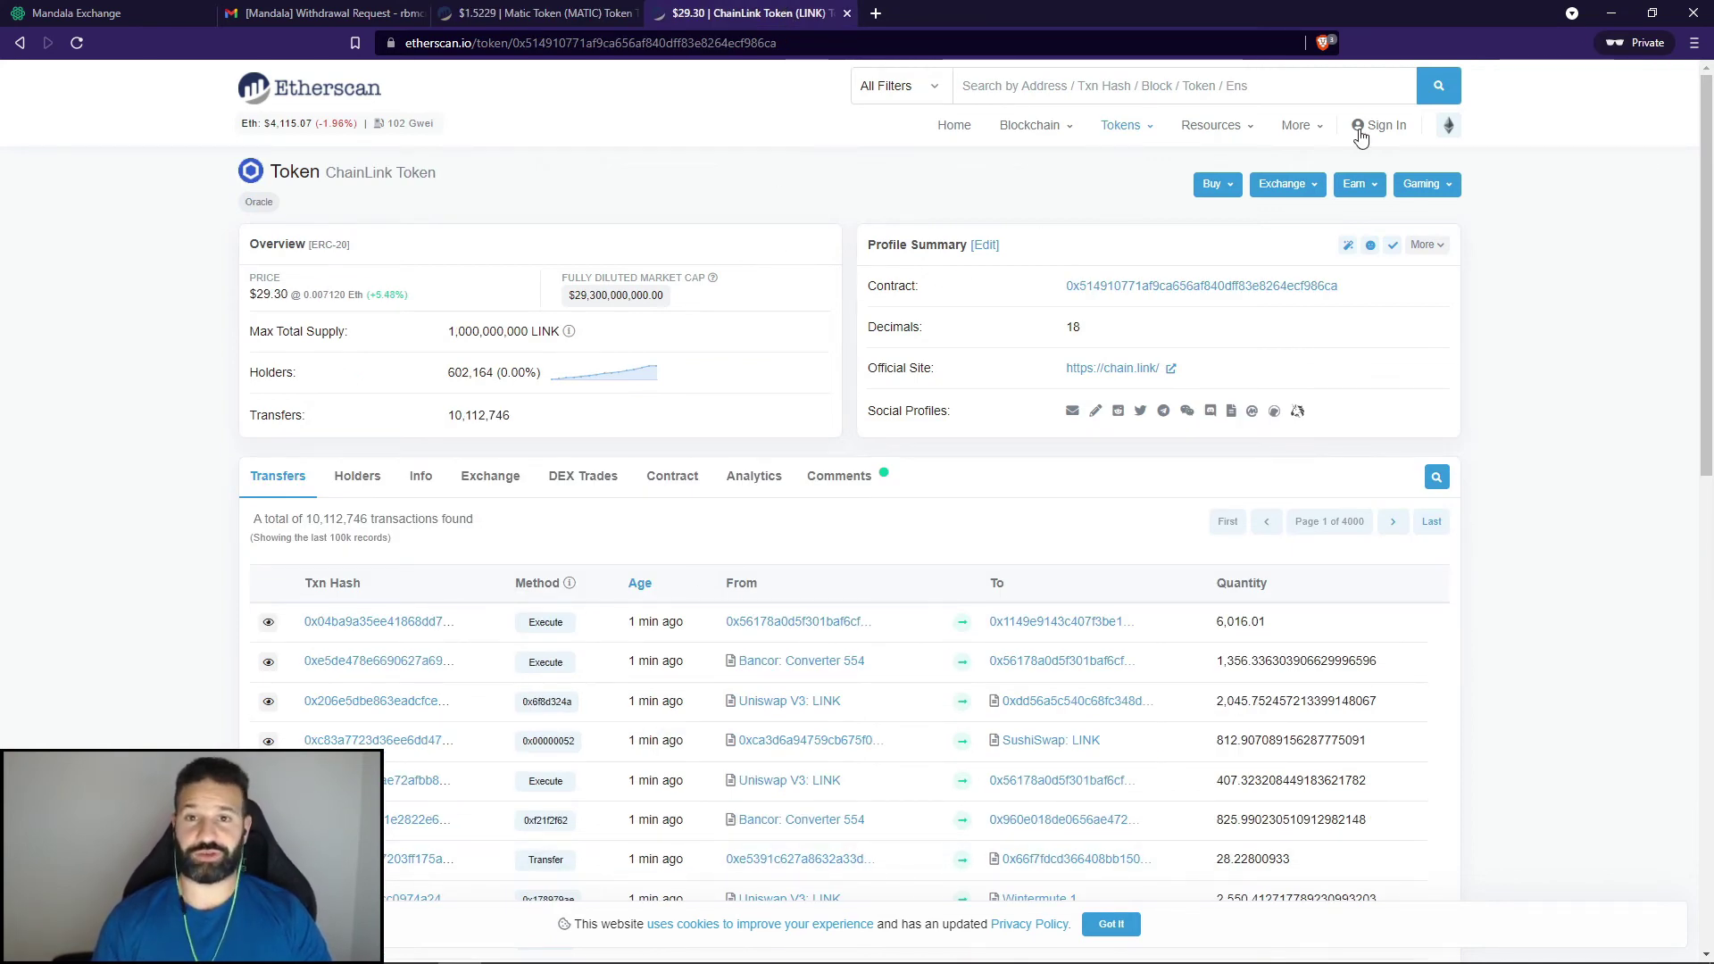
key("alt+Tab")
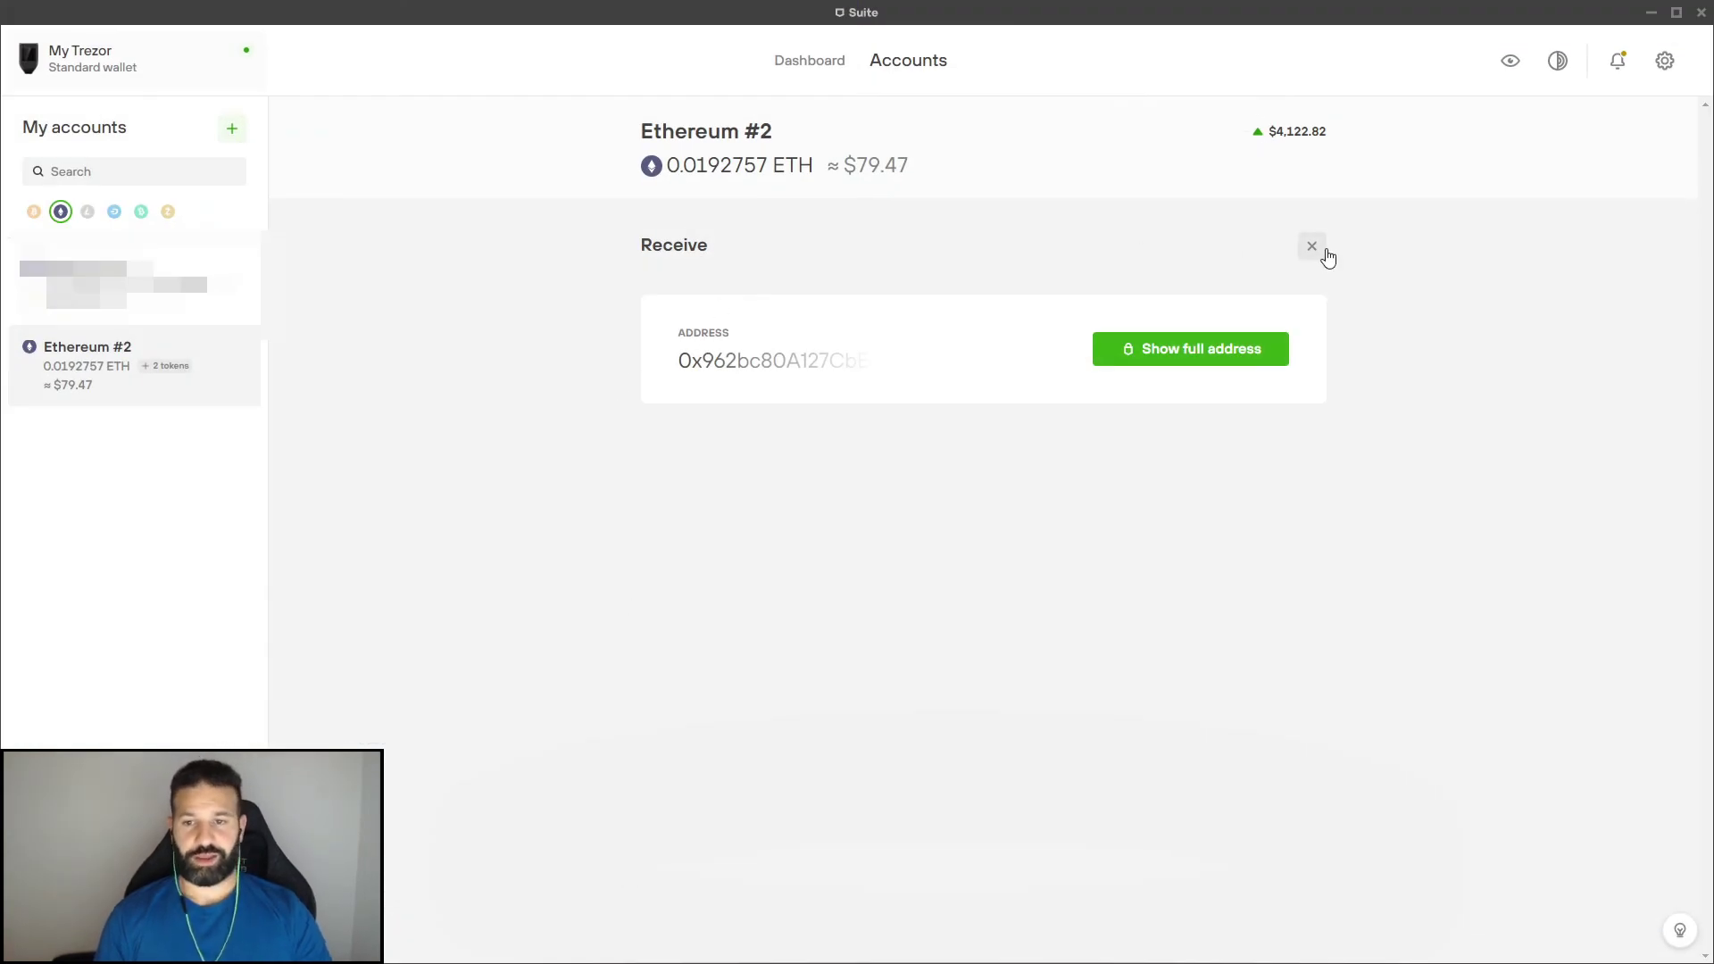
Confirm Ethereum #2 received 2.8846 LINK and 54.8154 MATIC, then start a new send
left_click(1314, 249)
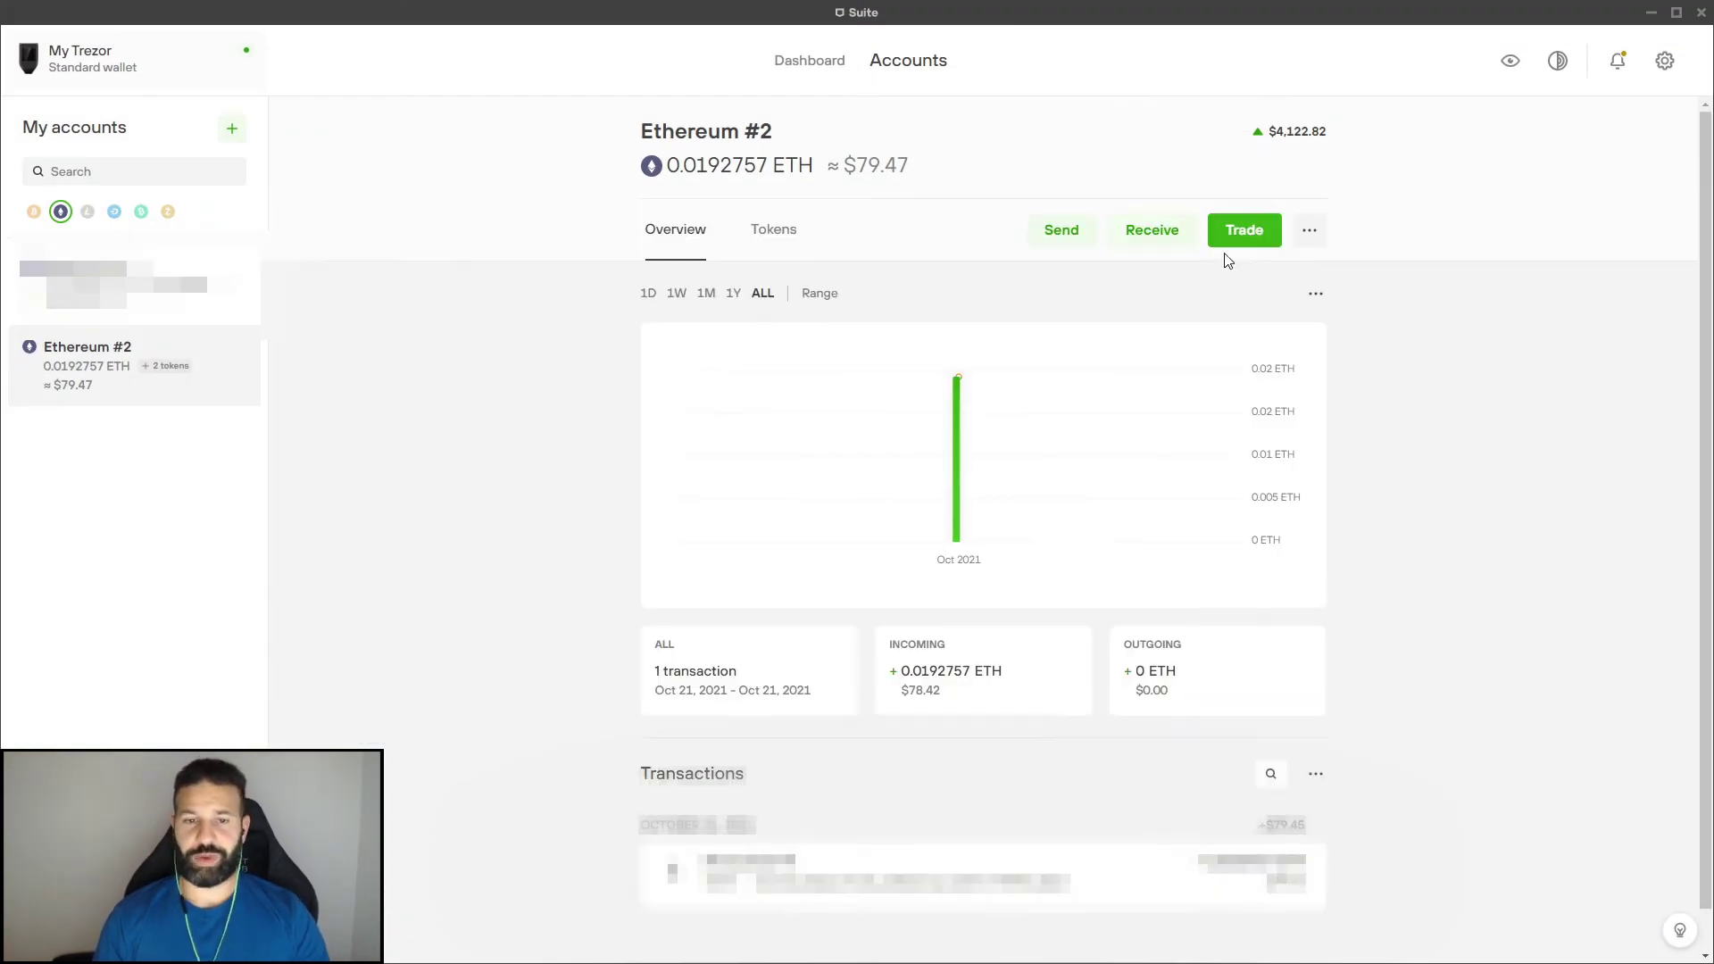
left_click(774, 234)
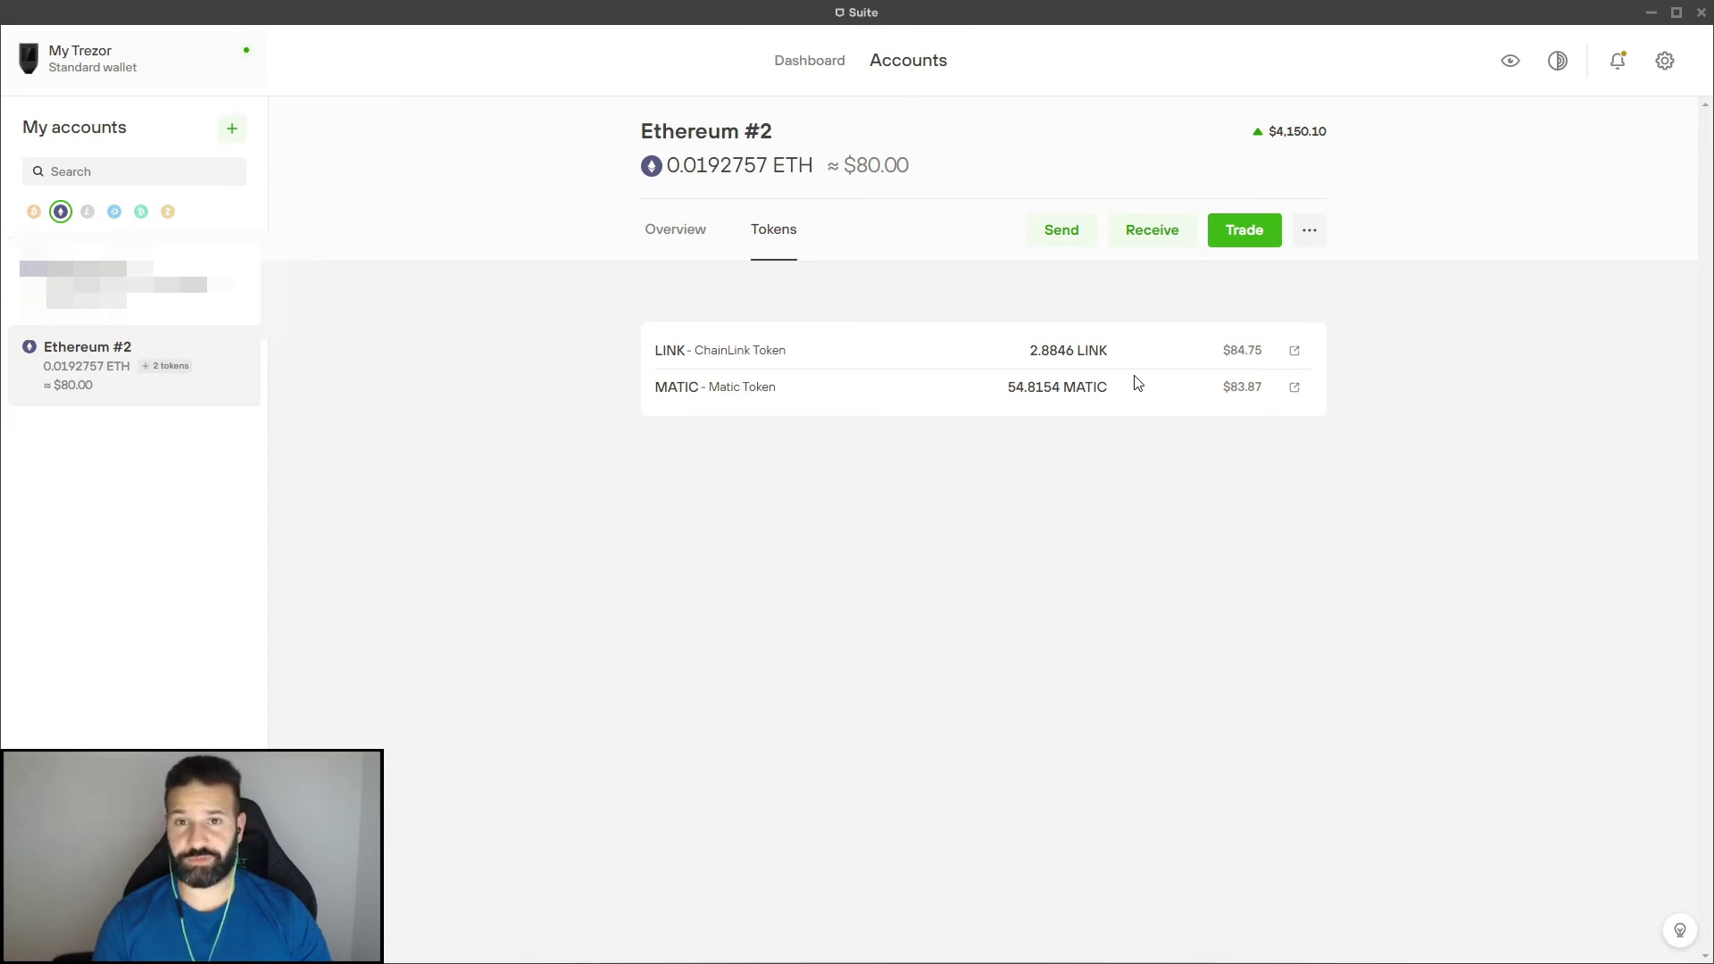
left_click(1061, 233)
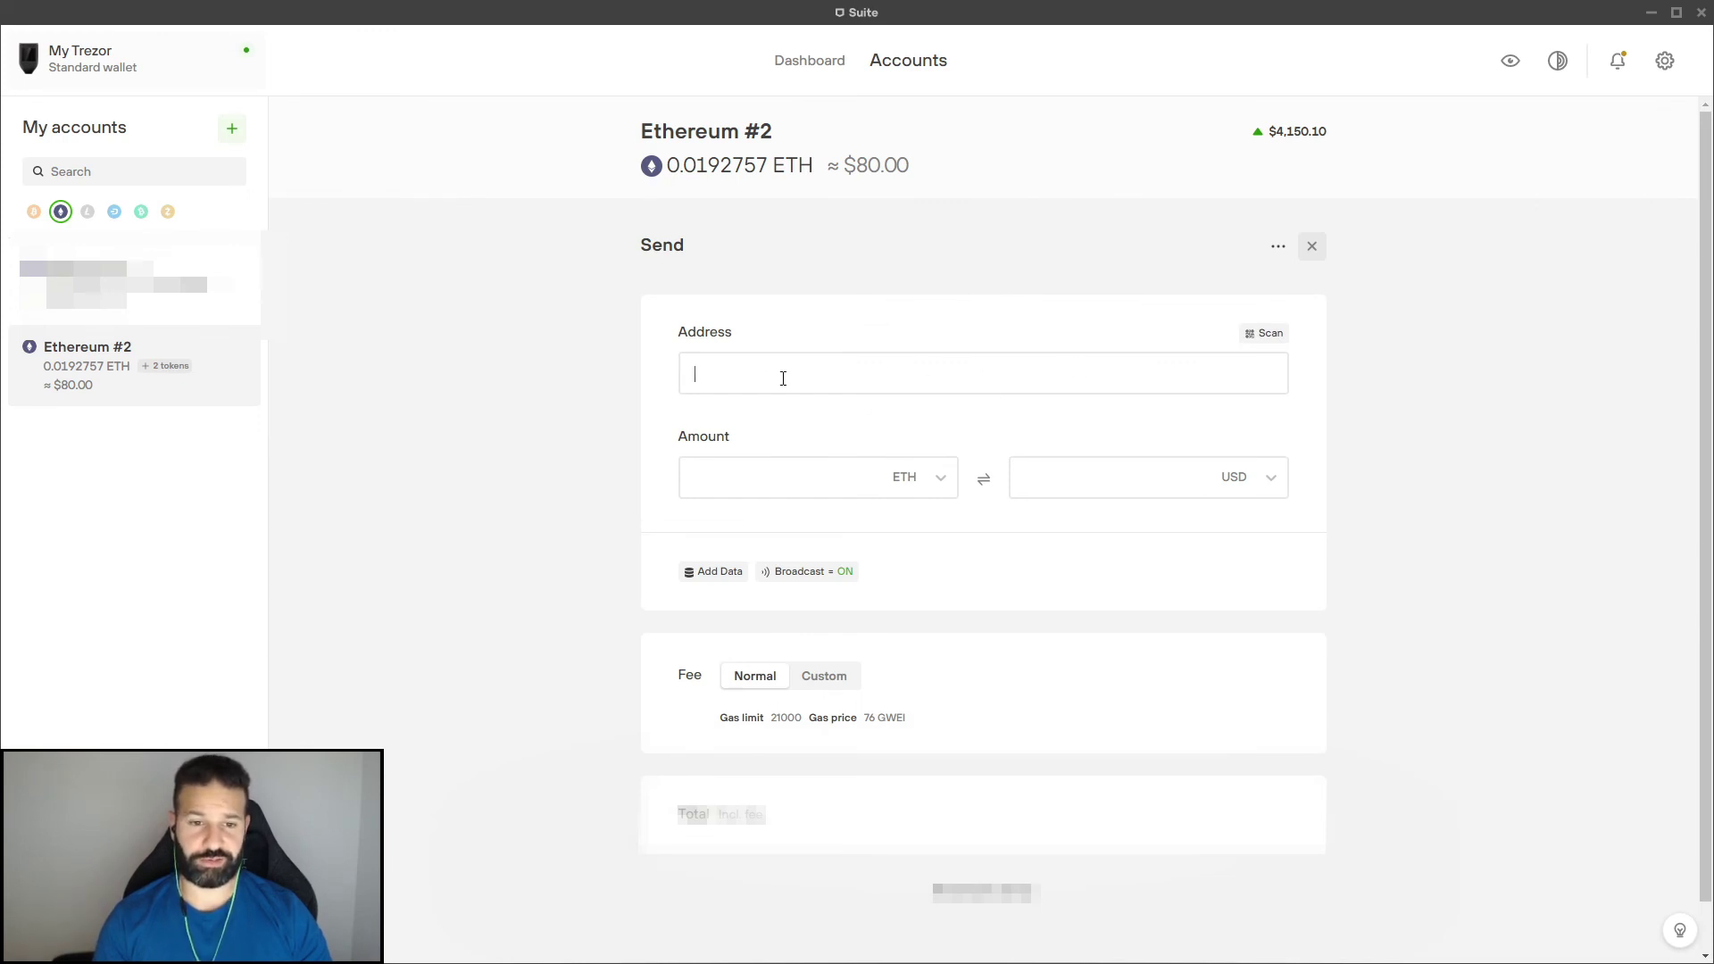
Switch the Send currency from ETH to LINK, then to MATIC
left_click(943, 481)
left_click(924, 548)
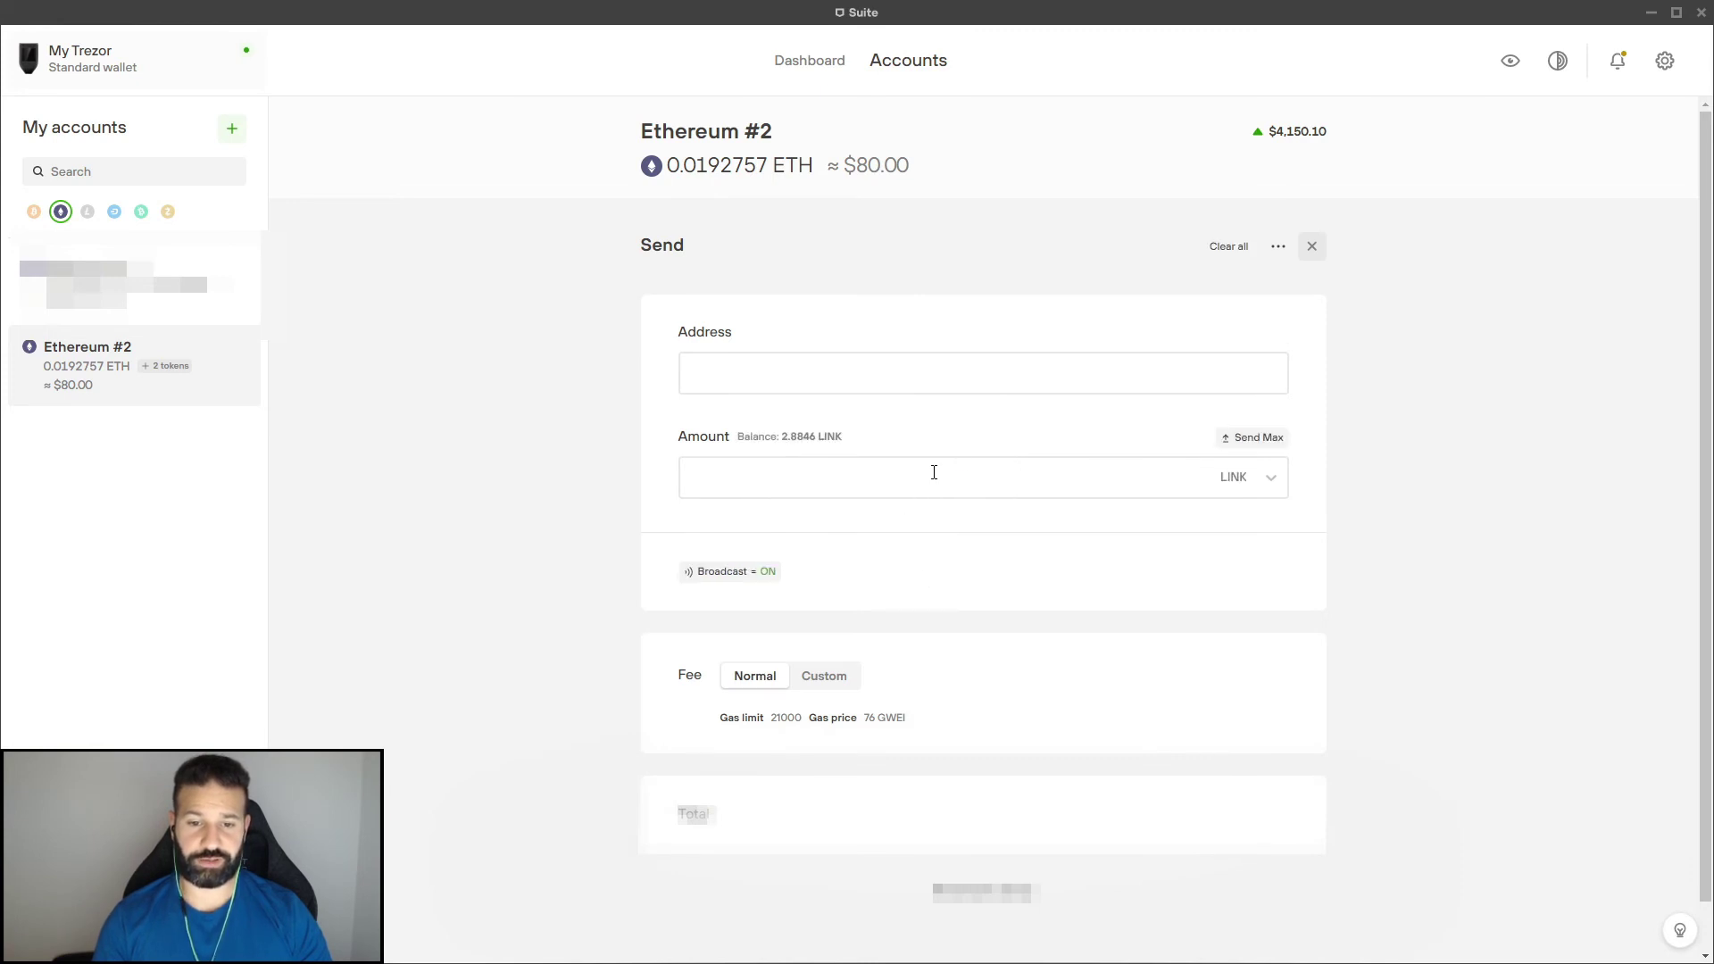
left_click(1229, 488)
left_click(1252, 581)
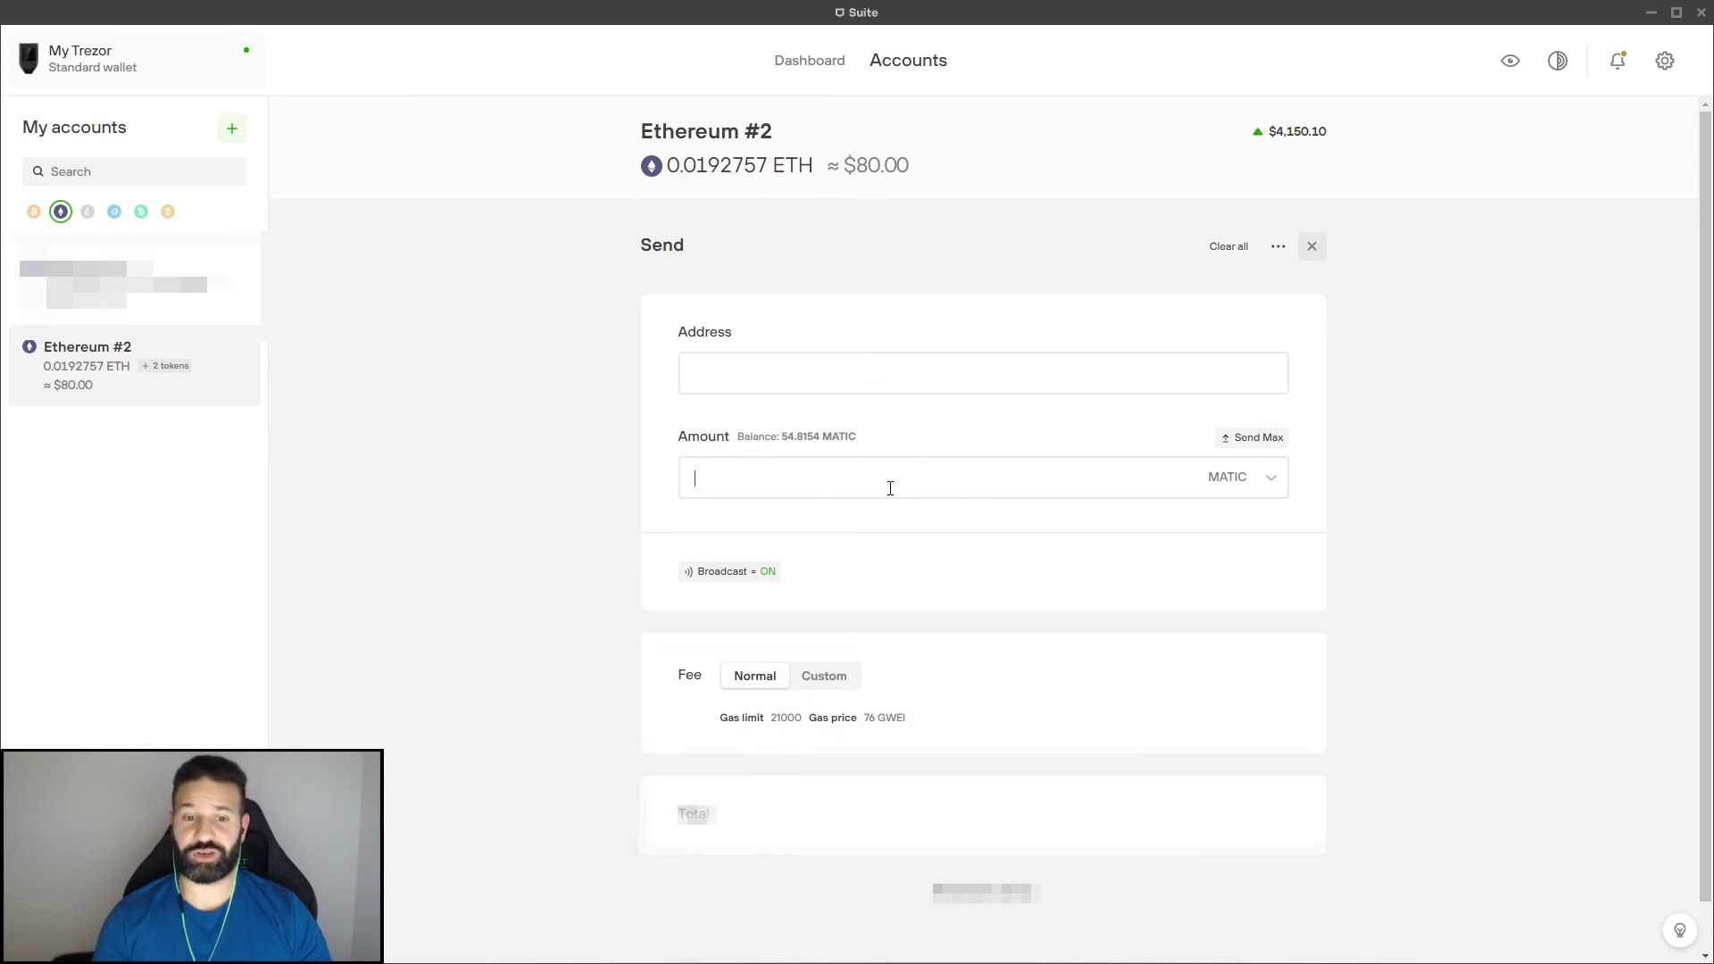
scroll(893, 485, "down", 1)
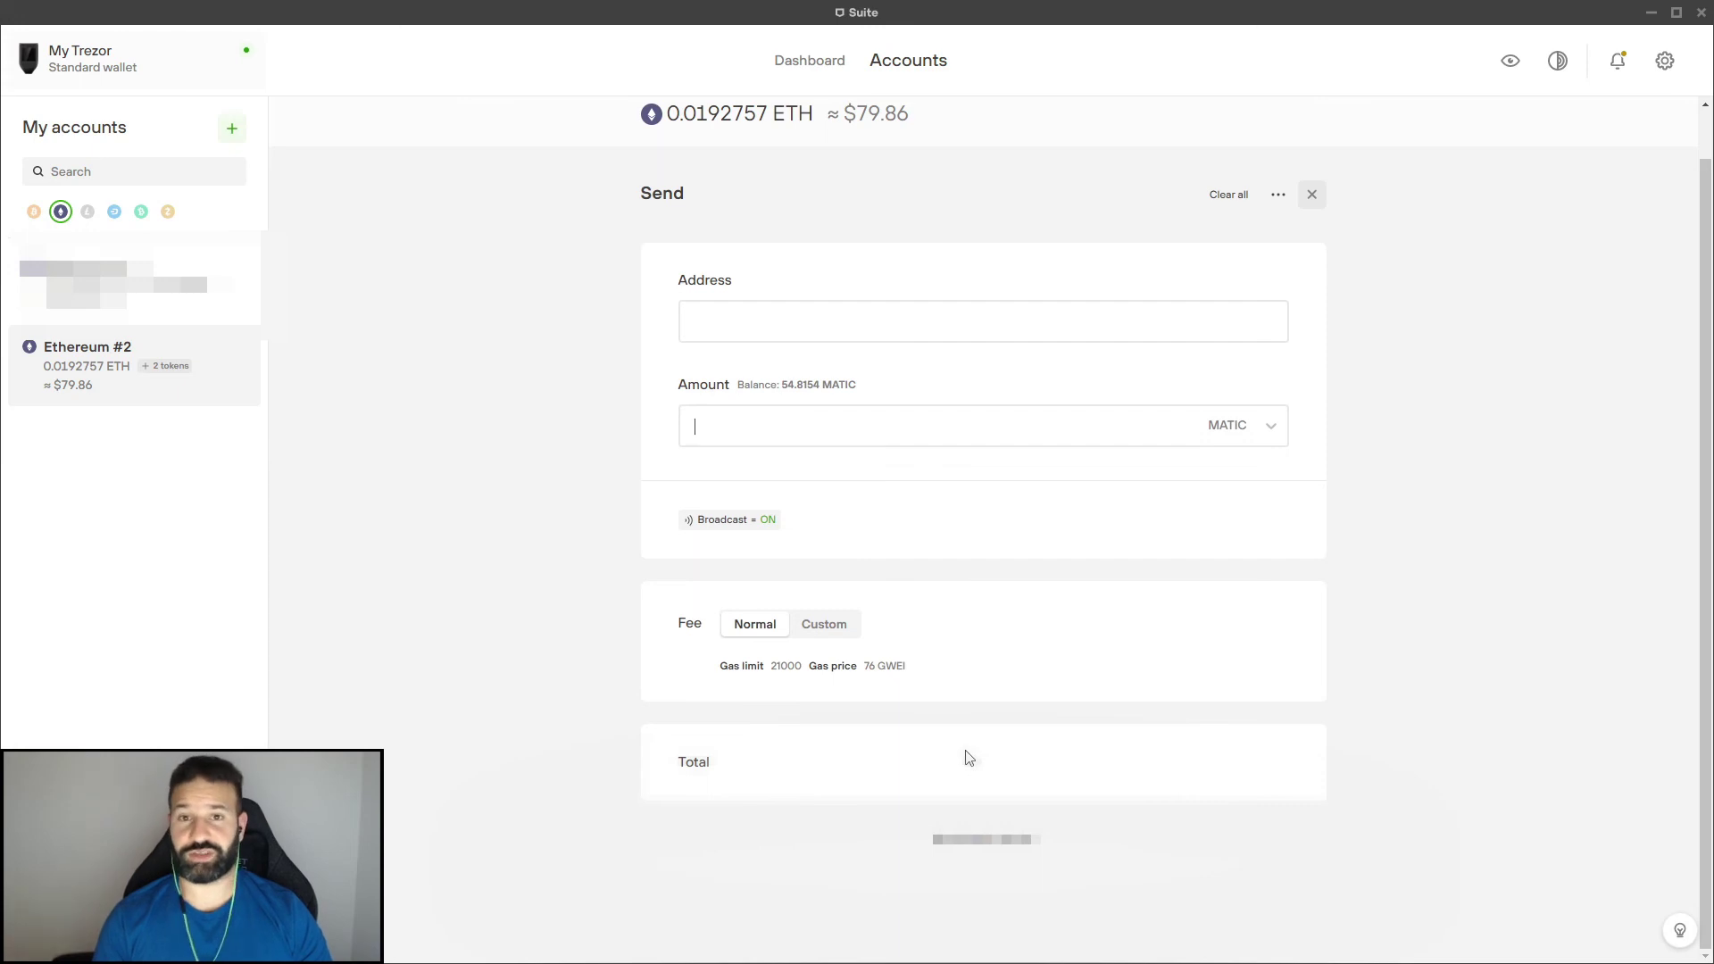
scroll(968, 758, "up", 1)
Reopen the Send form from the token list and show the ETH, LINK and MATIC currency choices
left_click(1309, 246)
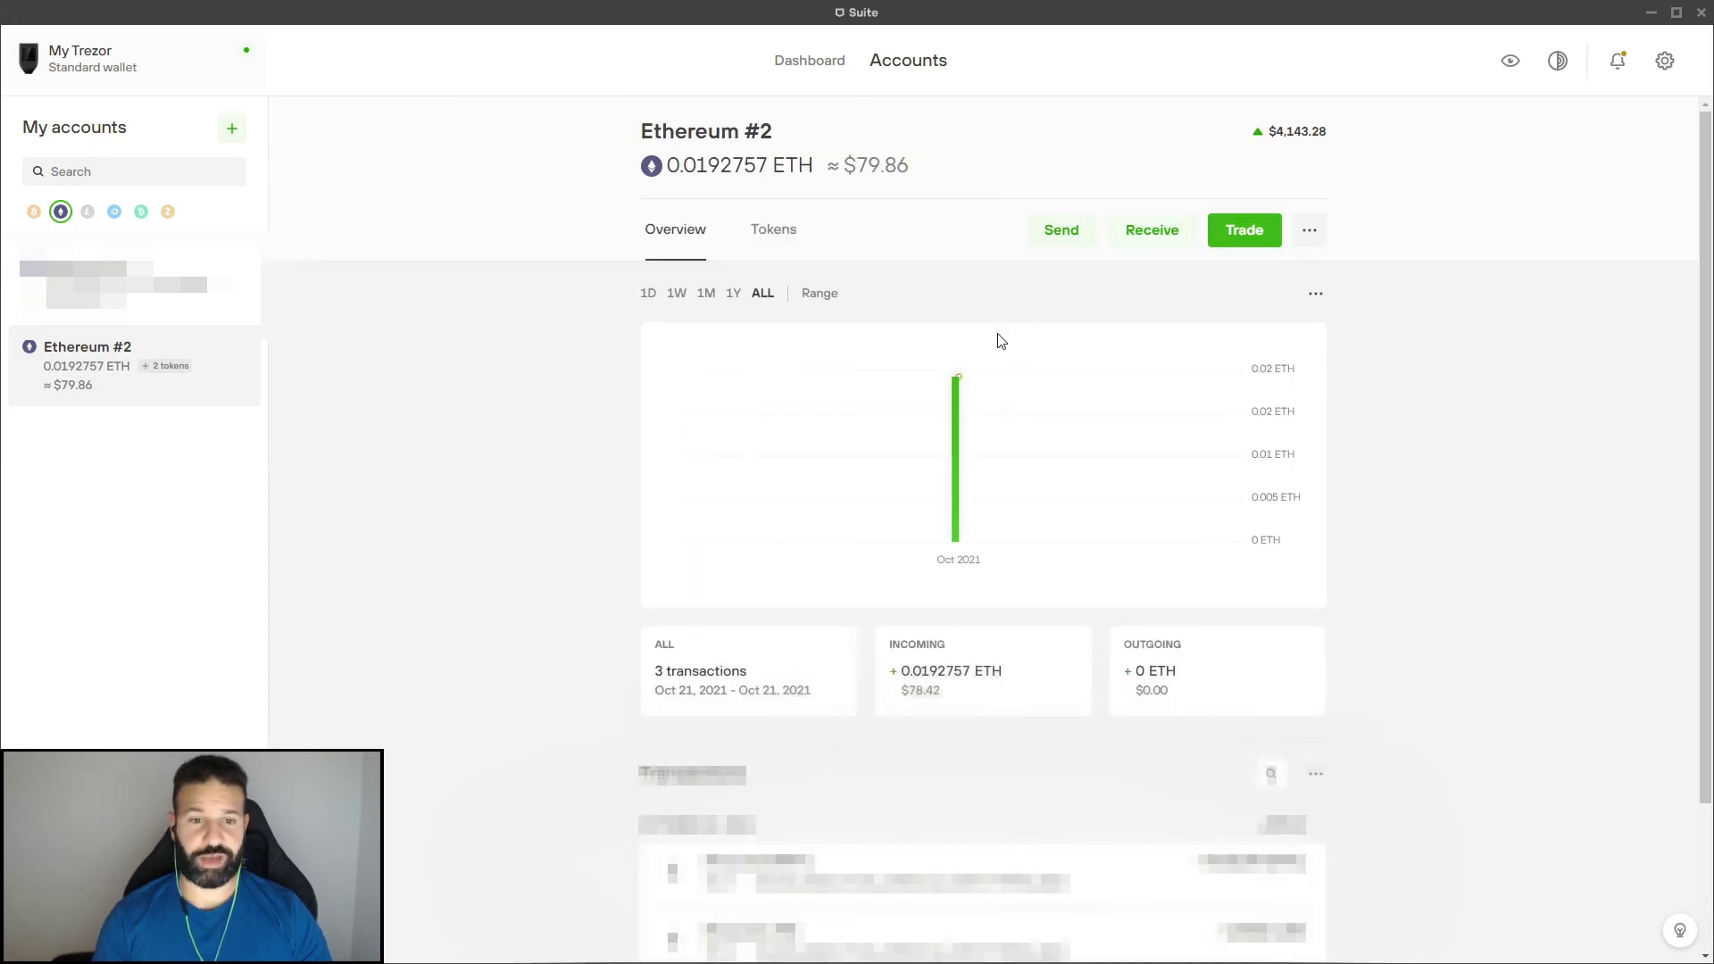
left_click(765, 238)
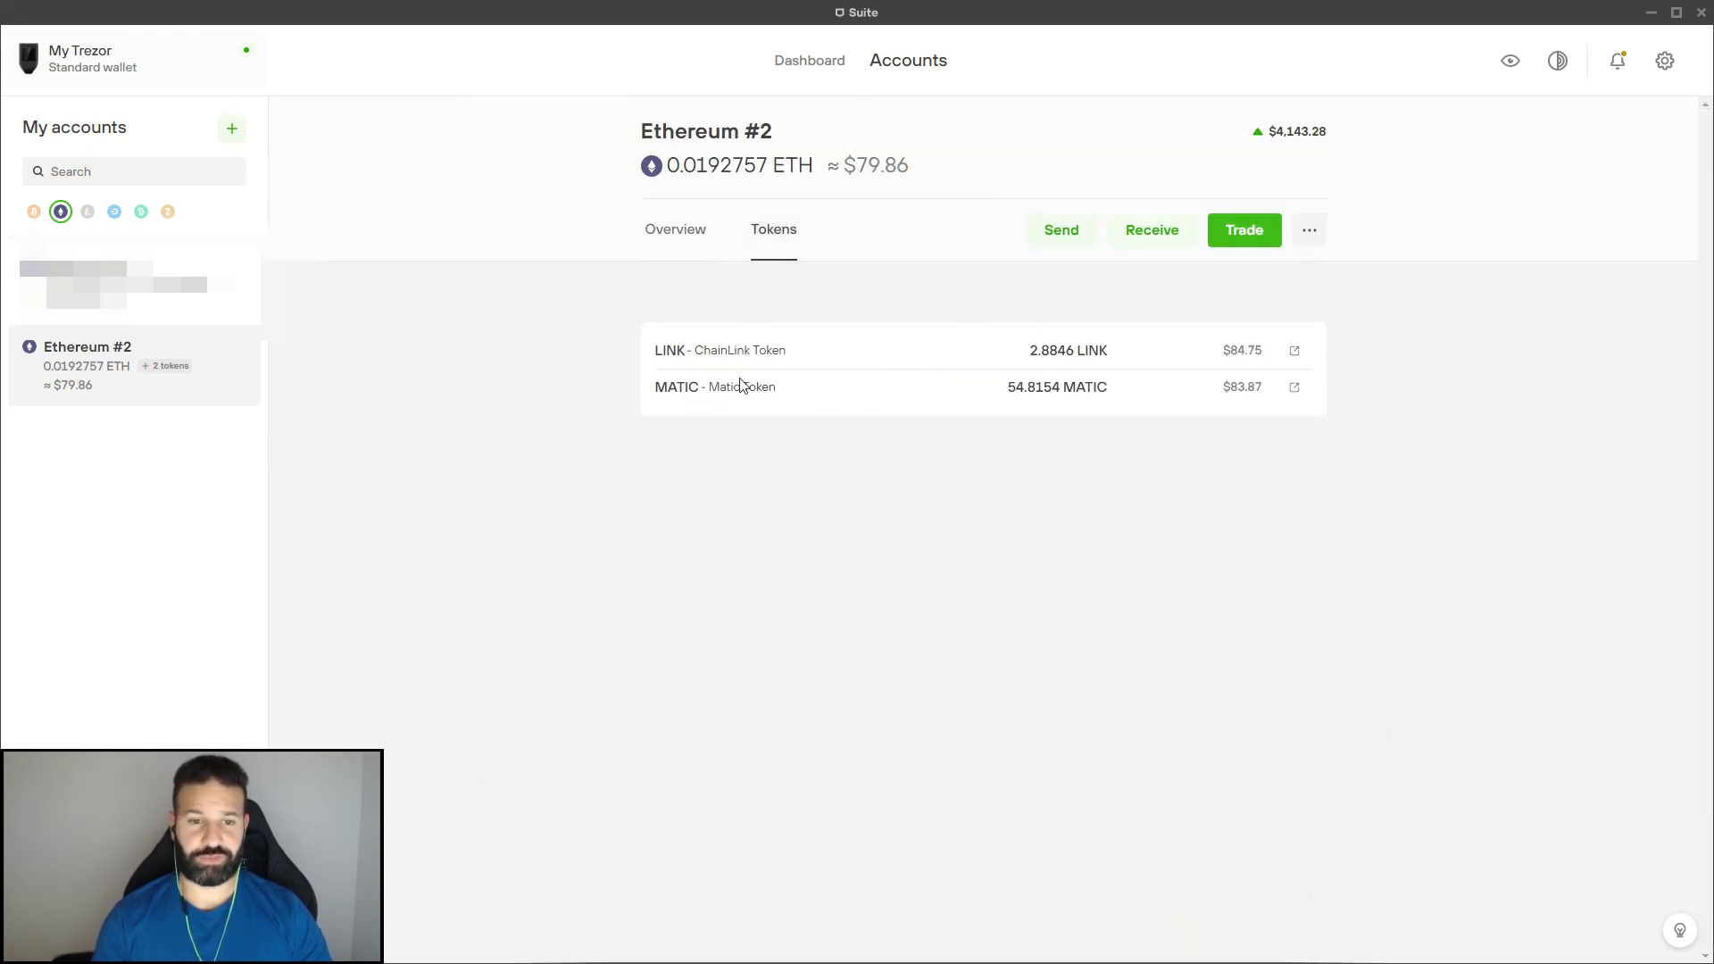
left_click(1069, 238)
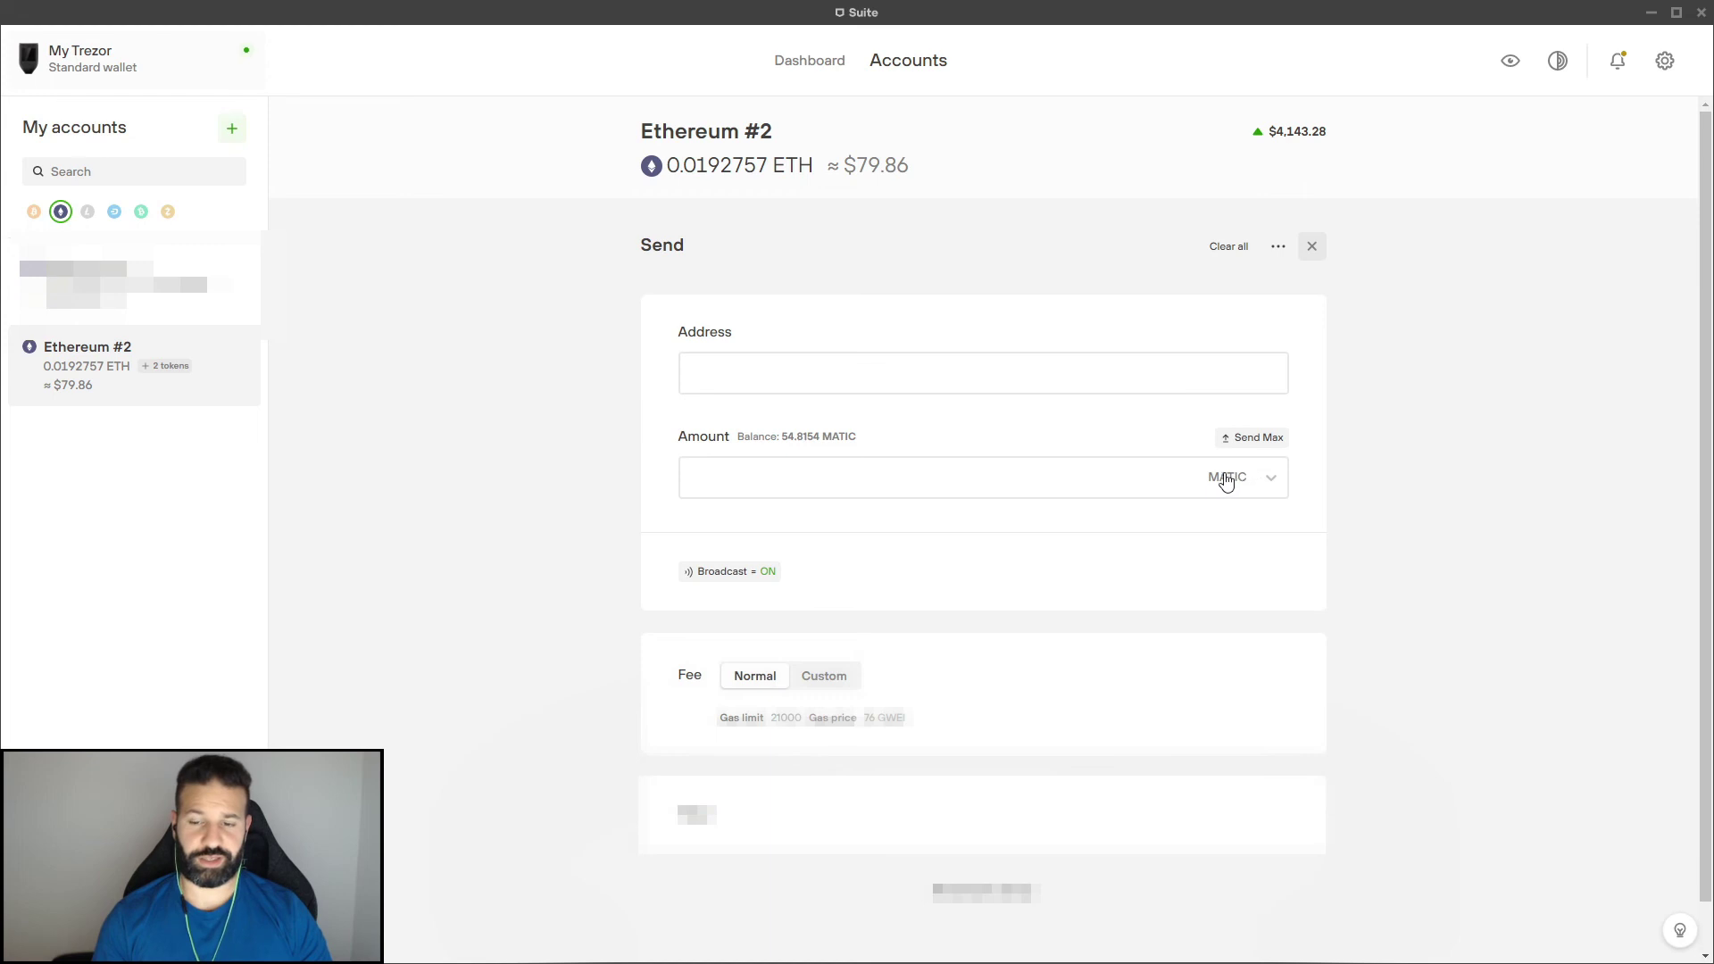
left_click(1266, 480)
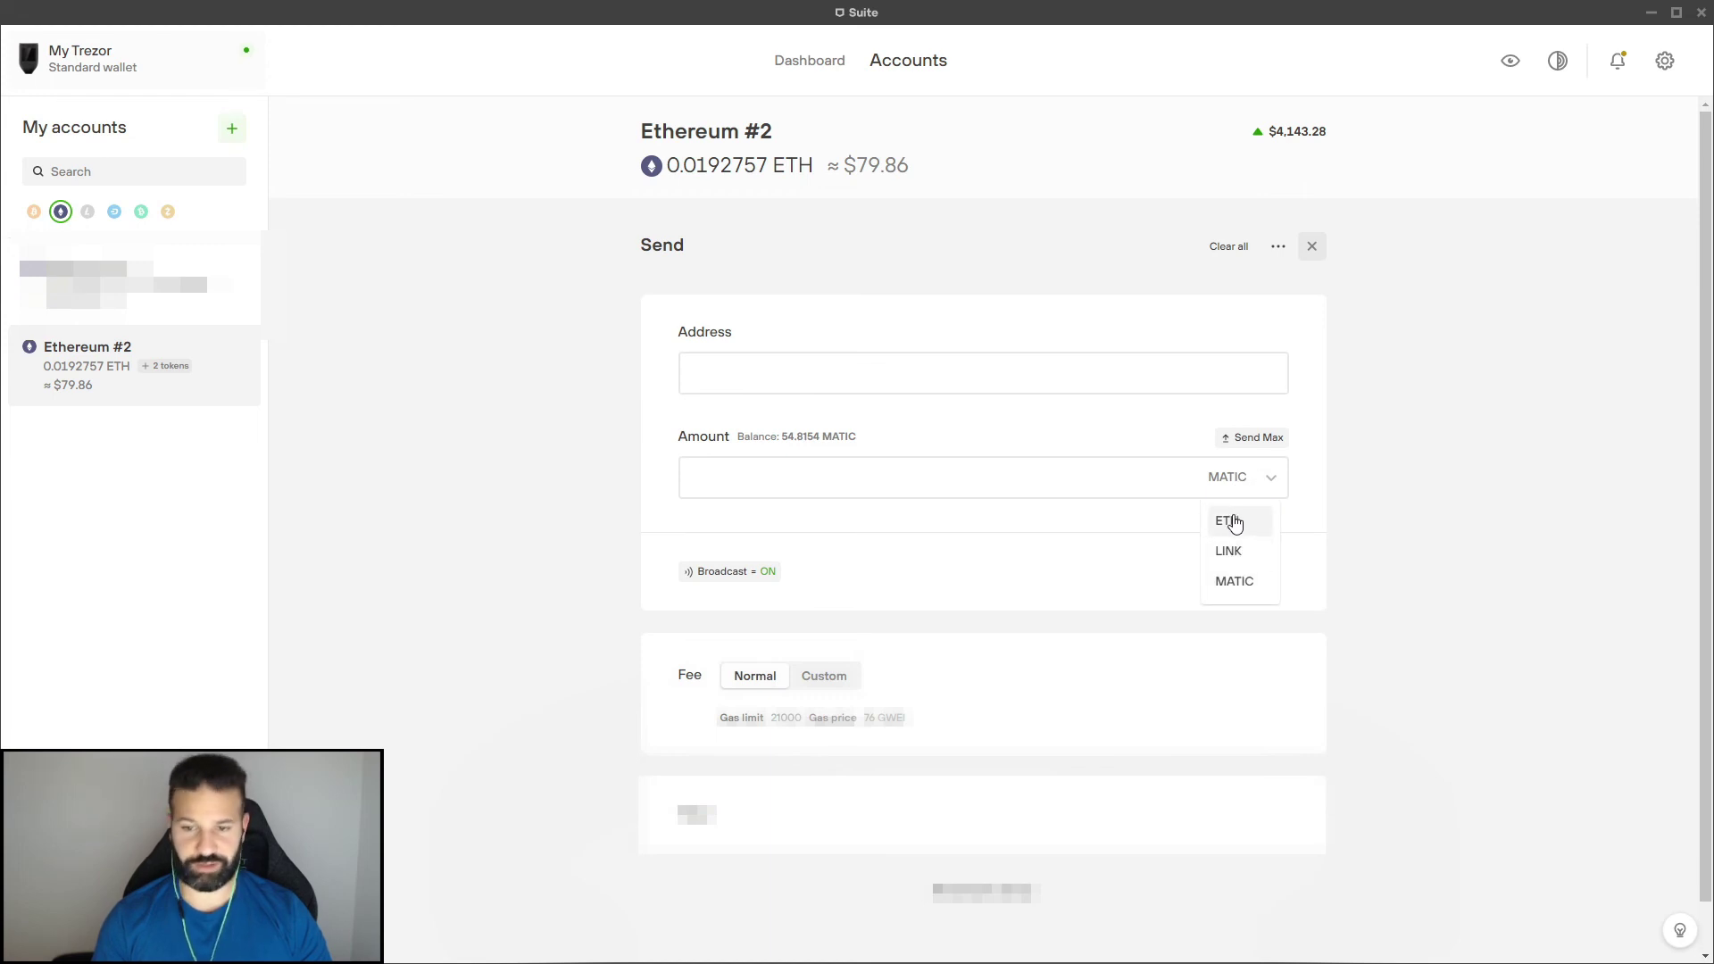